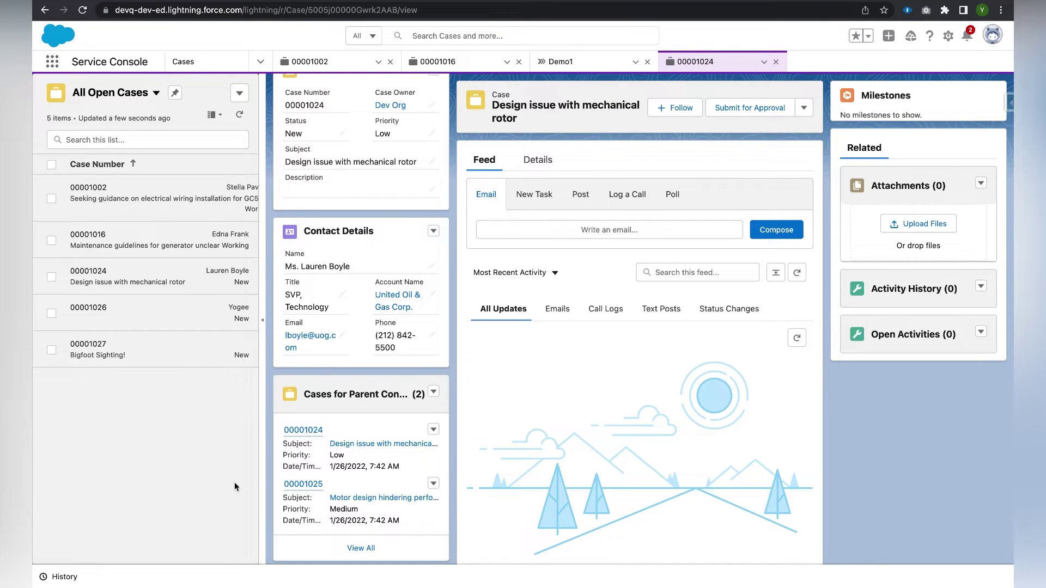
- Open the service setup and go to the App Manager, searching for "app man"
click(948, 36)
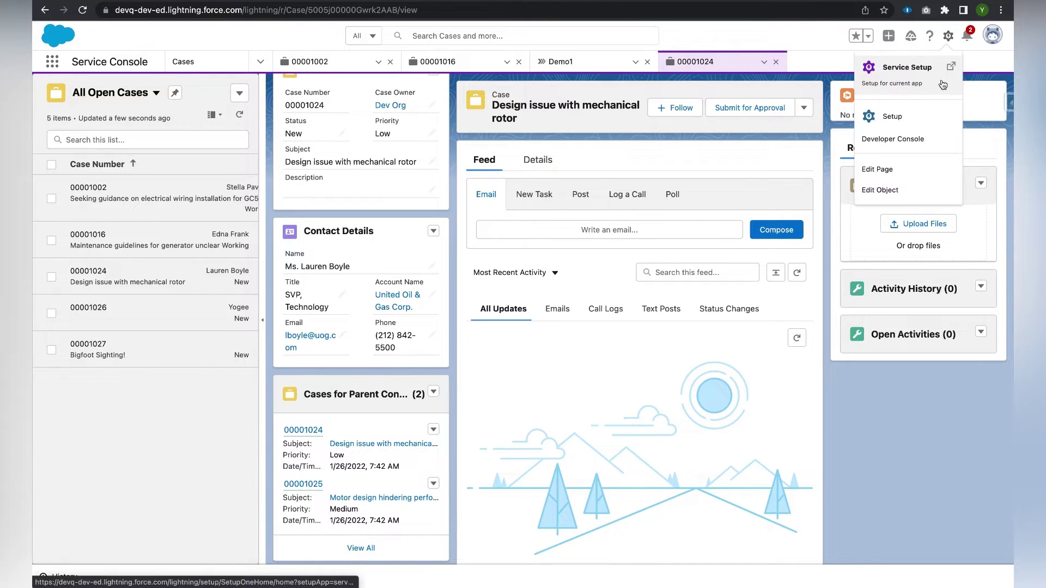
click(923, 83)
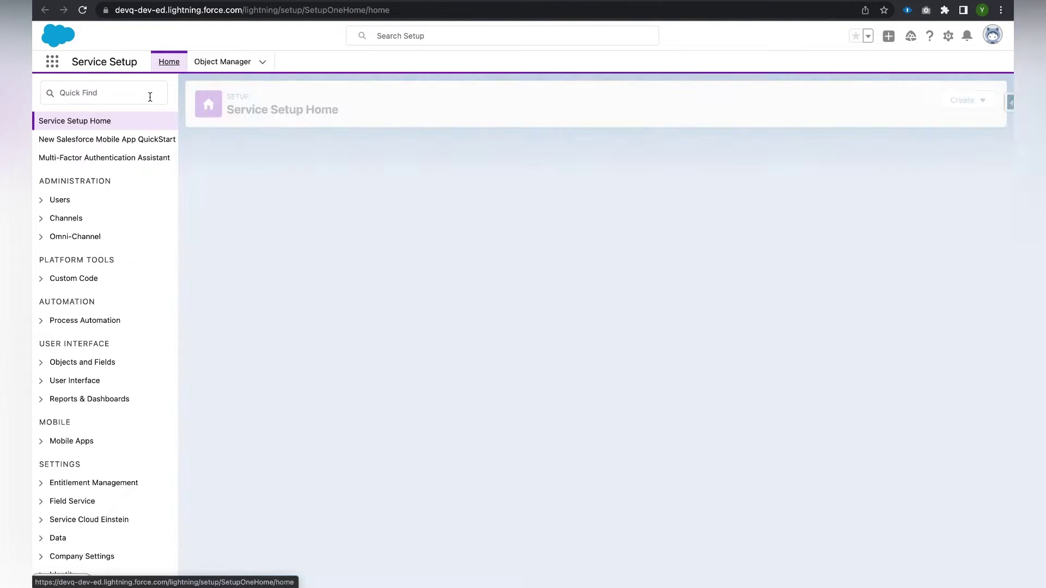
click(152, 98)
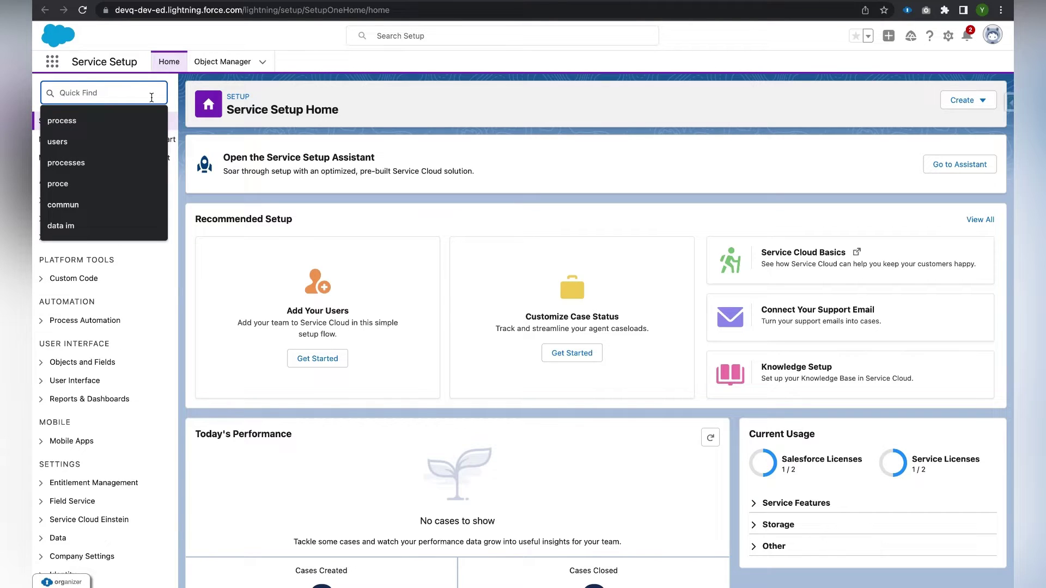
text(app man)
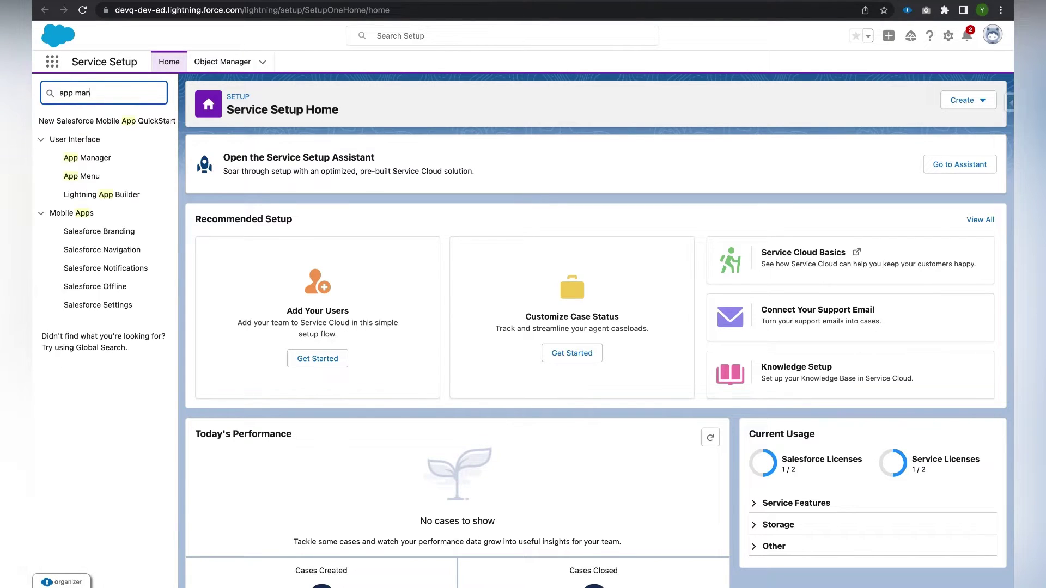
click(98, 140)
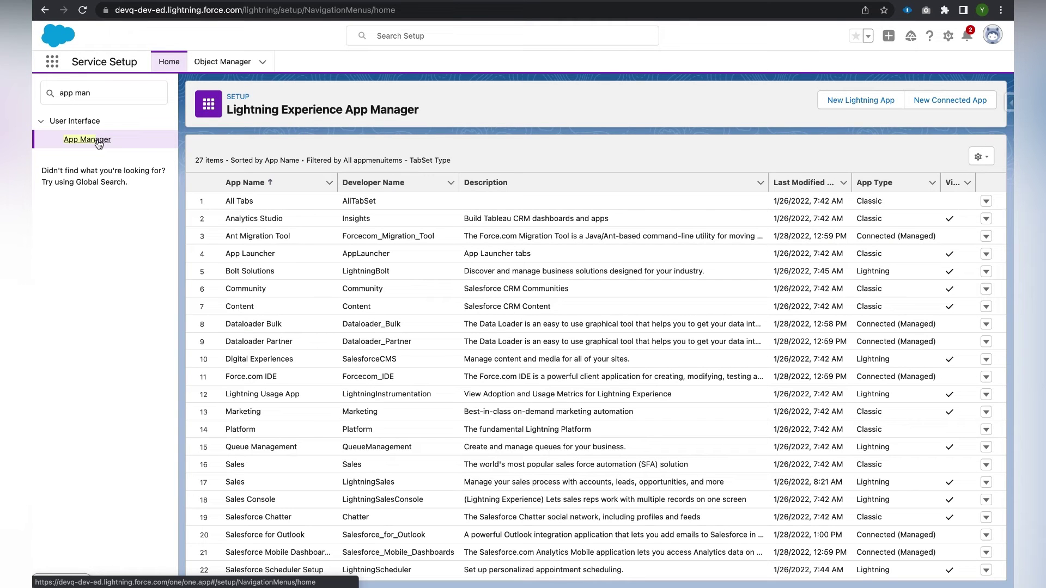
- Open the Service Console Lightning app for editing from the app list
scroll(257, 248, down, 3)
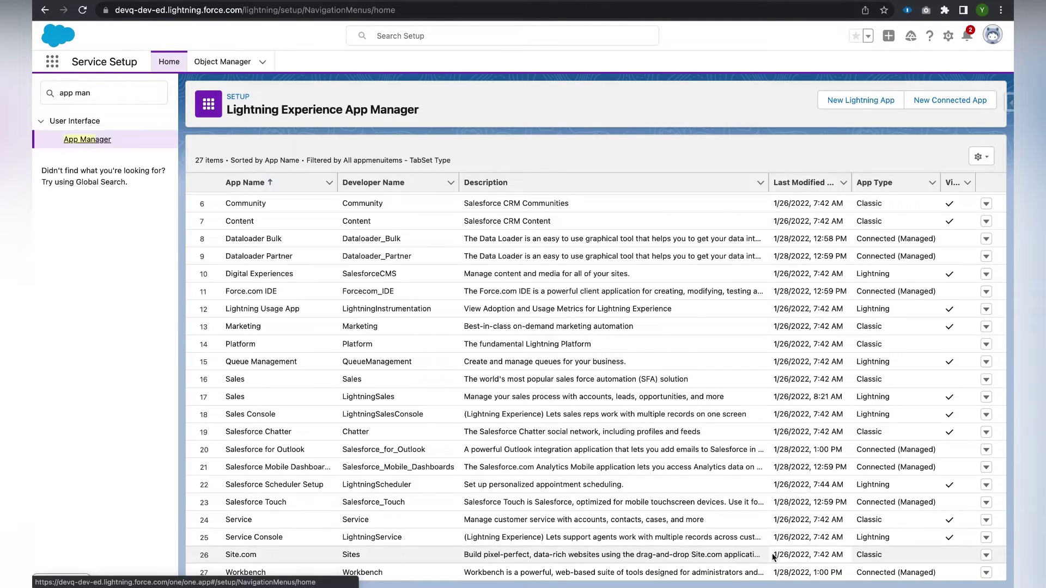
click(987, 539)
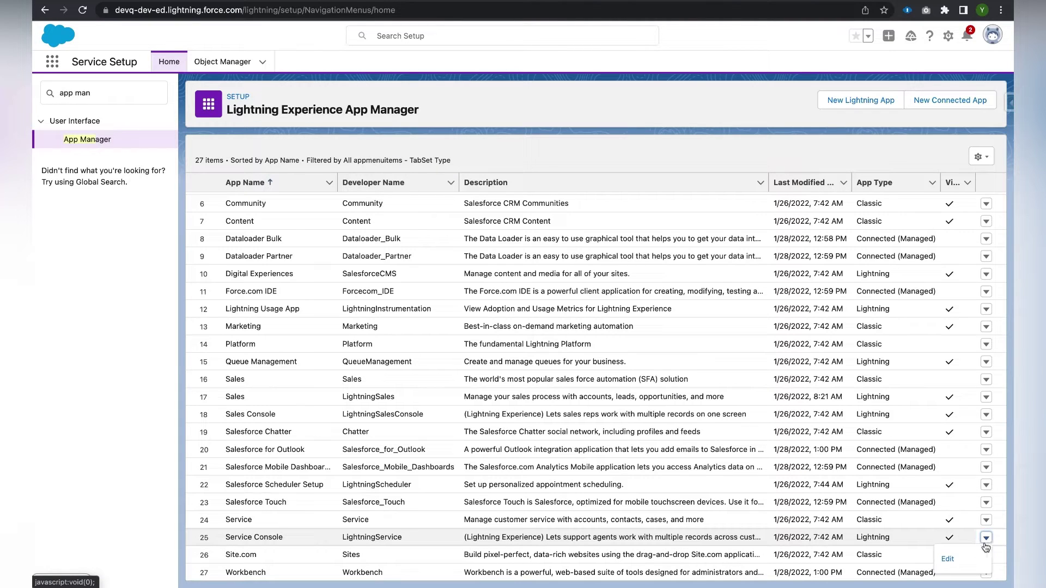
click(948, 561)
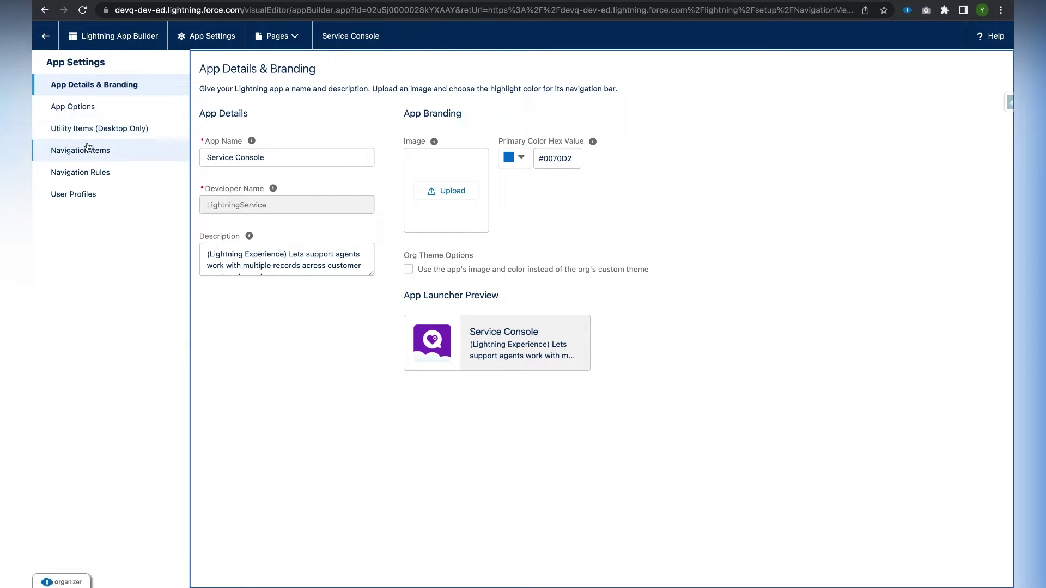
- Add the Macros utility item to the Service Console app's desktop utility items and save the app settings
click(64, 131)
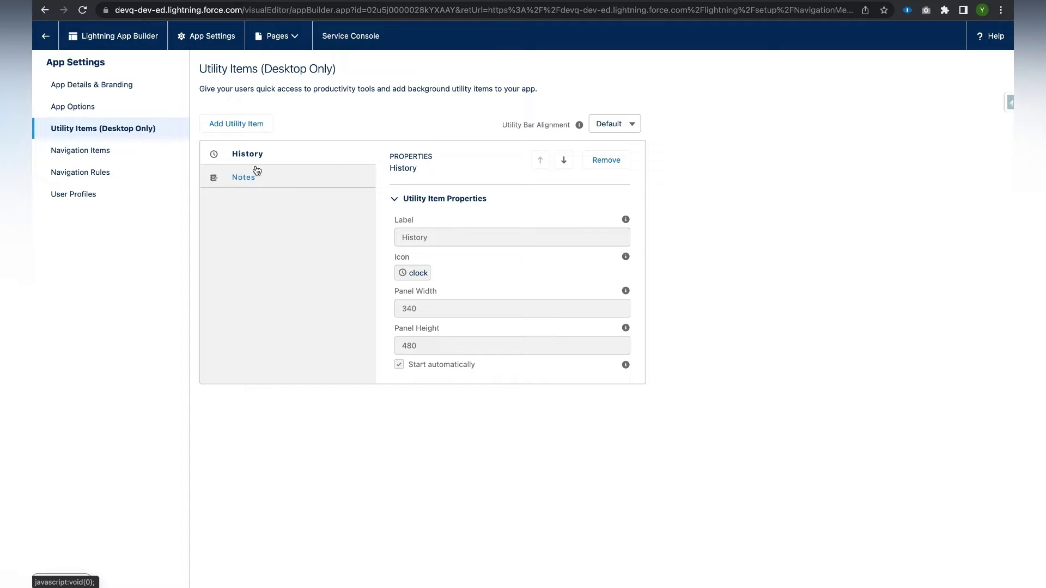
click(256, 128)
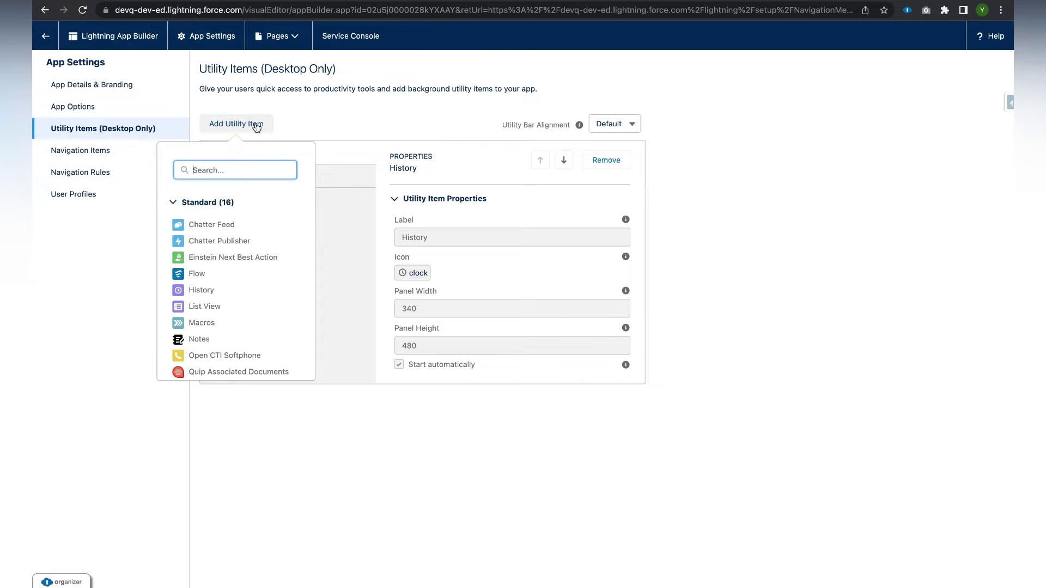
click(202, 327)
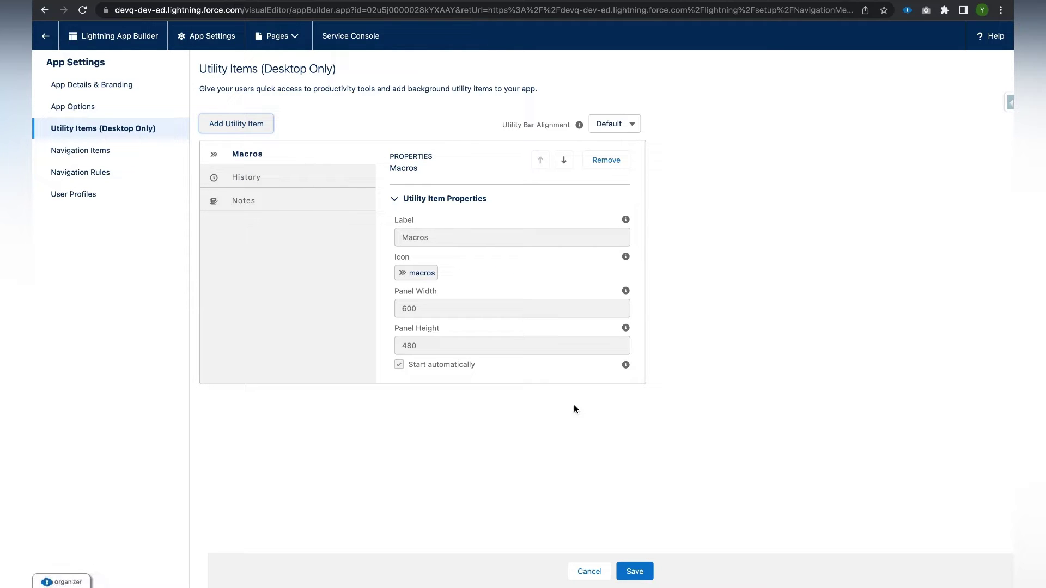
click(645, 572)
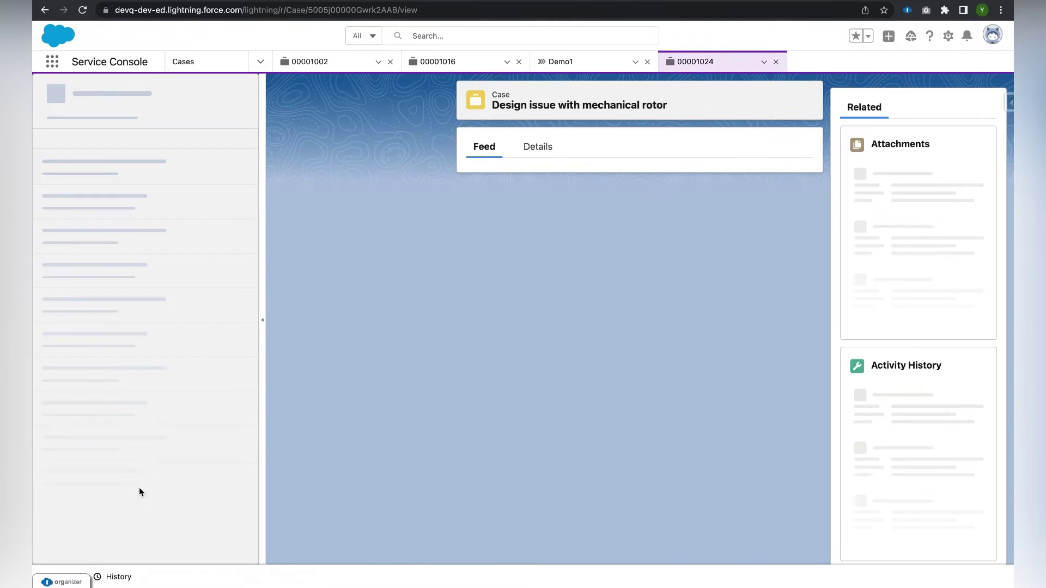
- Hide the organizer extension overlay that covers the console's utility bar
click(61, 581)
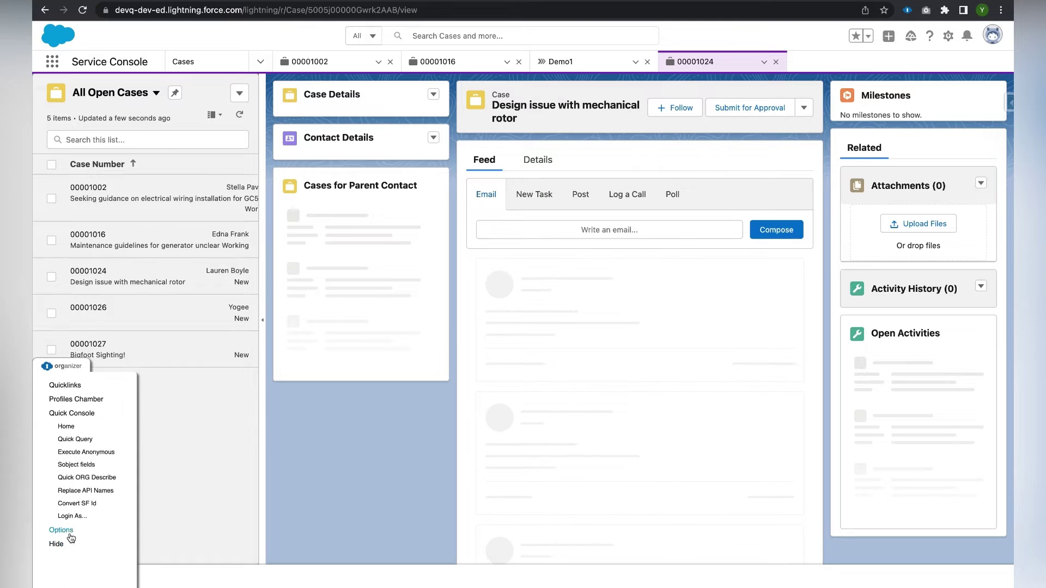
click(59, 544)
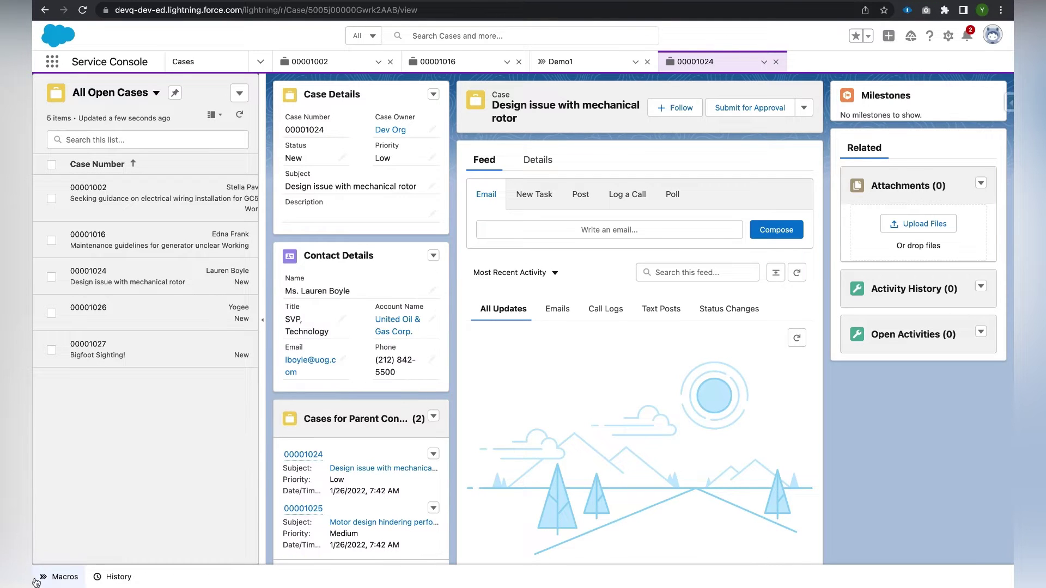
mouse_move(131, 536)
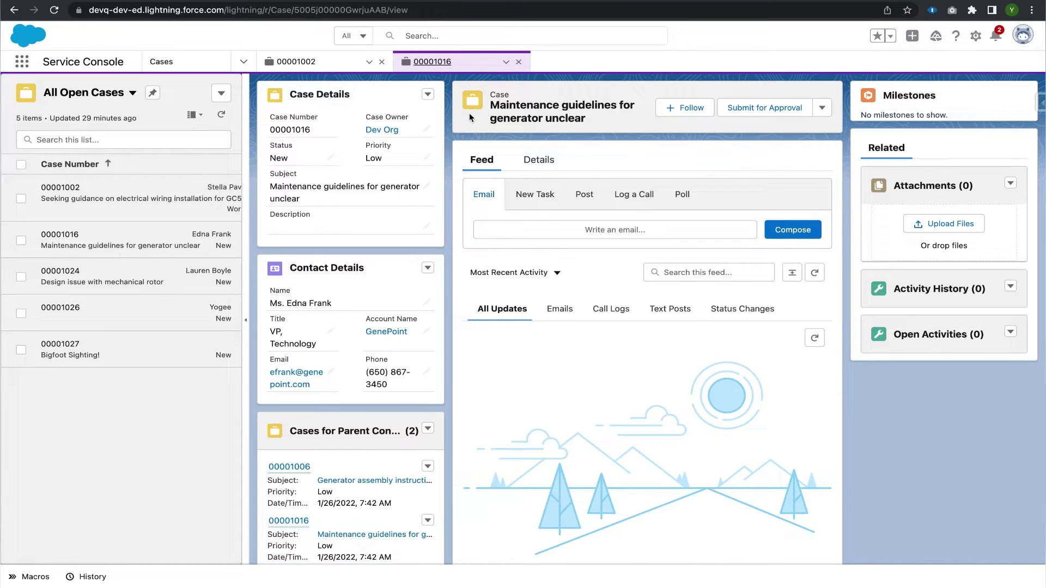
- Create and save a new macro named Demo1 from the Macros utility, applied to Case
click(30, 579)
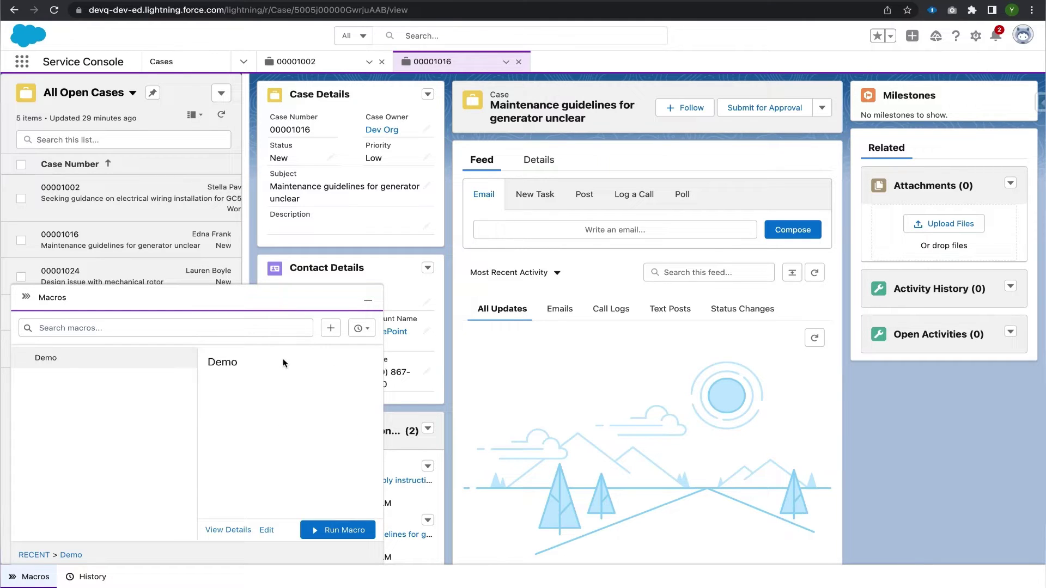
click(331, 328)
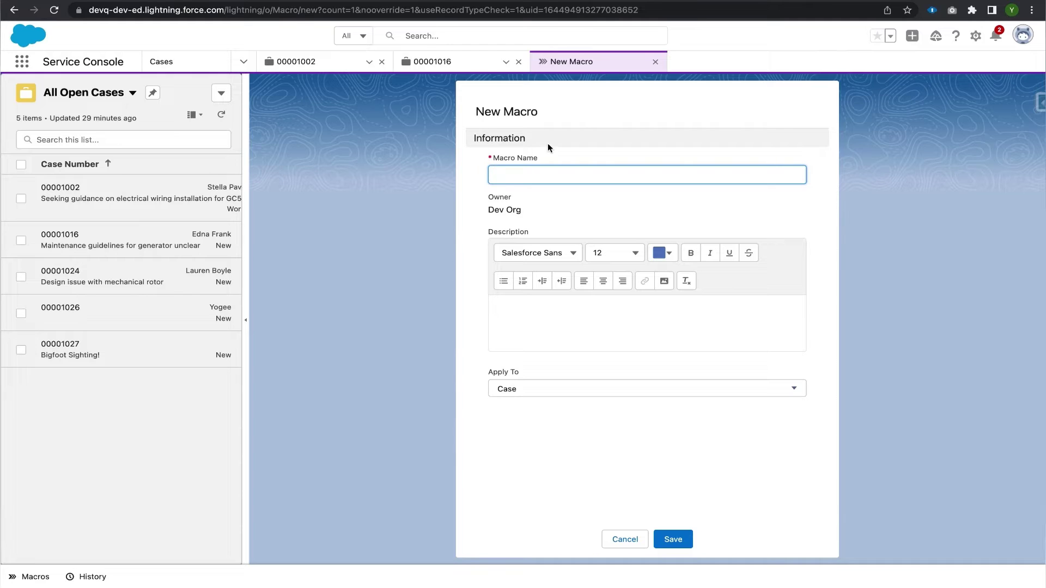
text(Demo1)
click(615, 201)
drag(486, 374, 526, 373)
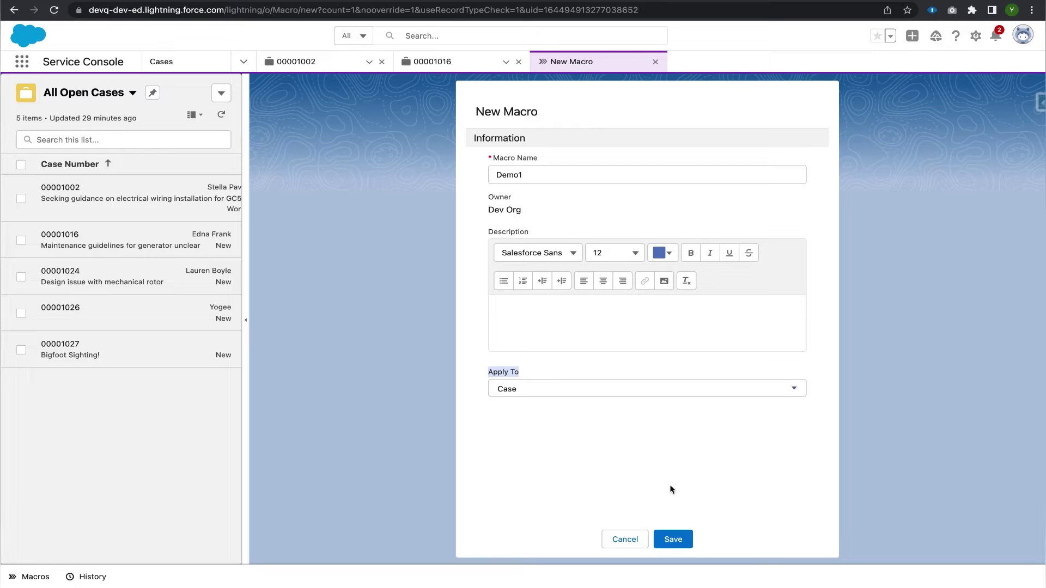
click(673, 540)
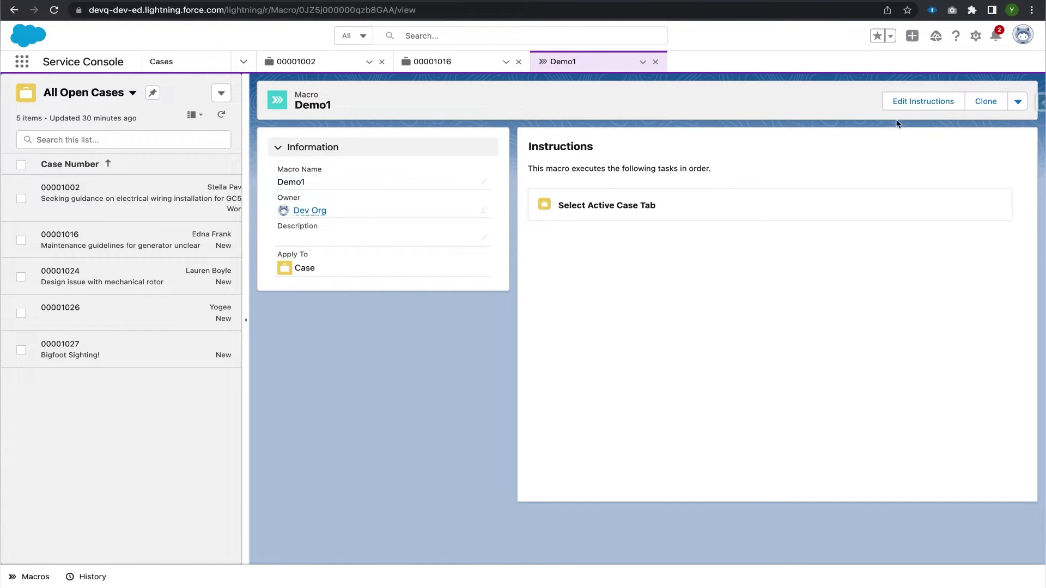
- Open the Demo1 macro's instructions for editing and add an instruction that selects the case feed's Email action
click(925, 109)
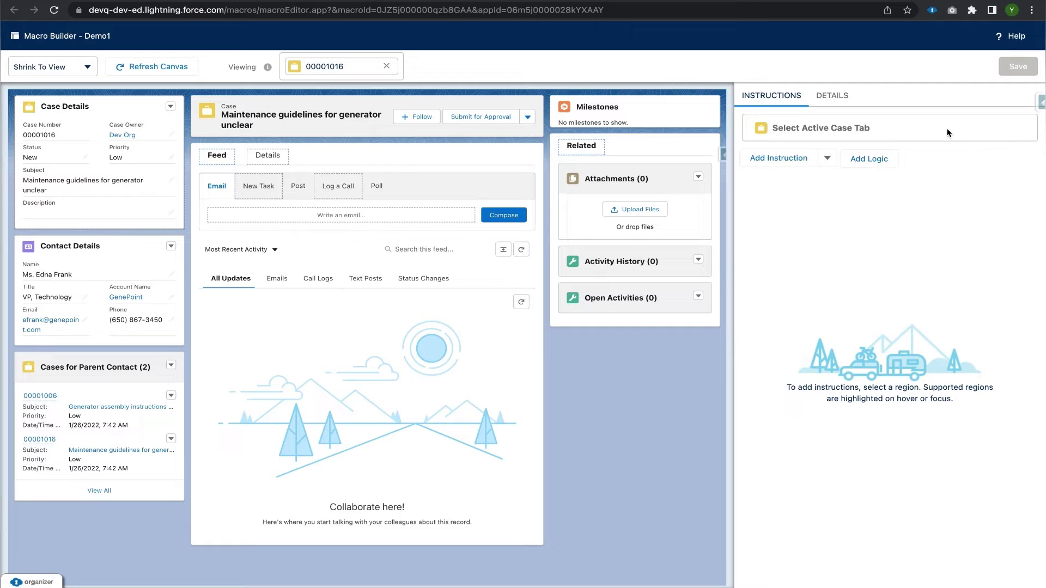
click(794, 159)
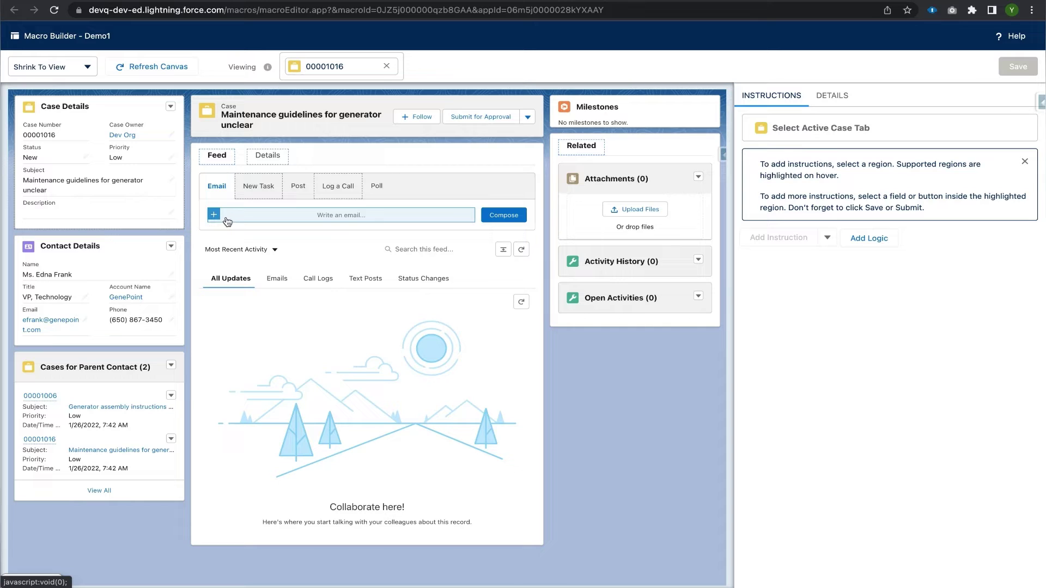
click(268, 217)
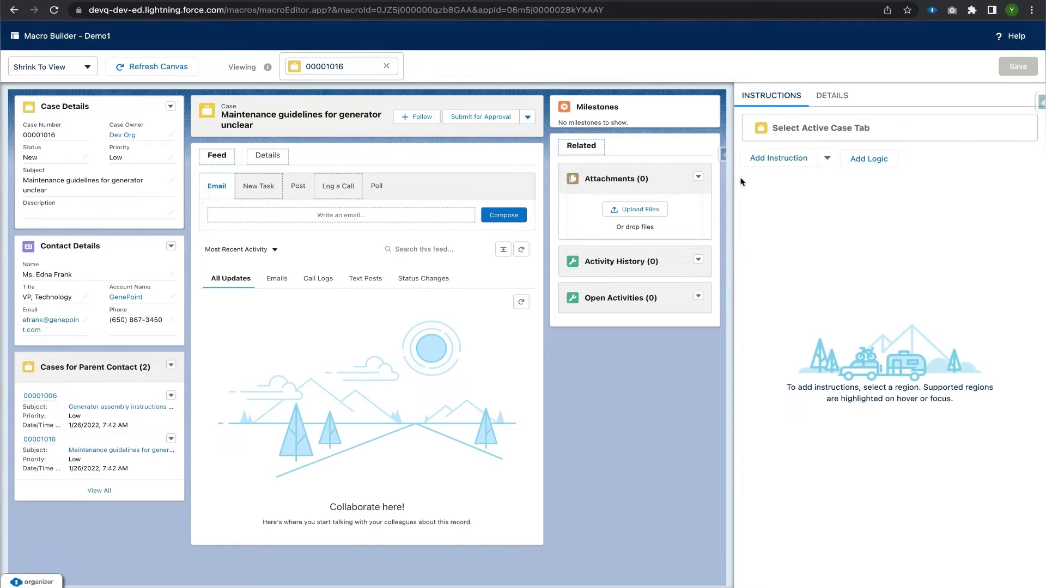
click(791, 159)
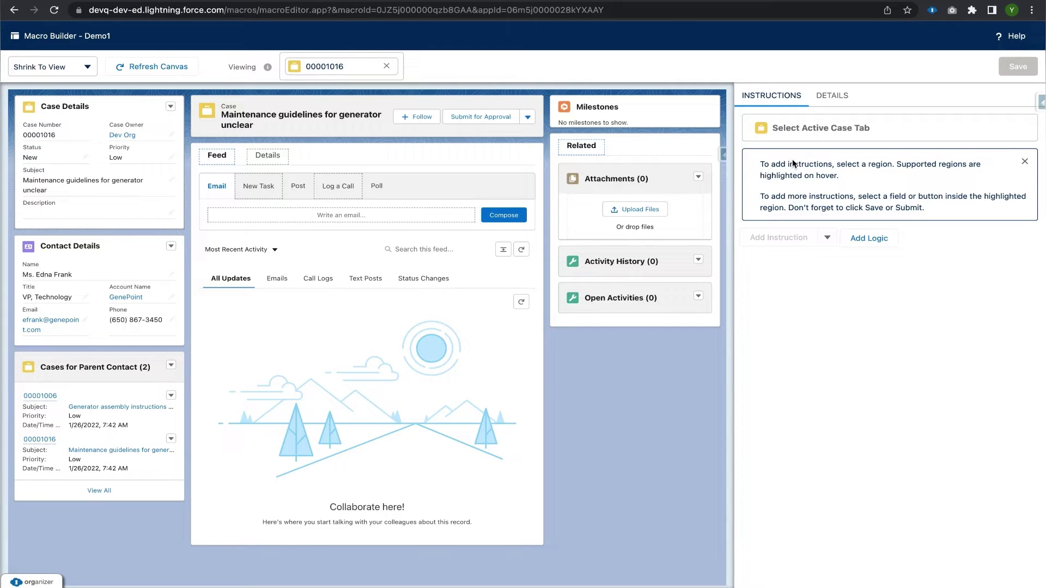
mouse_move(233, 216)
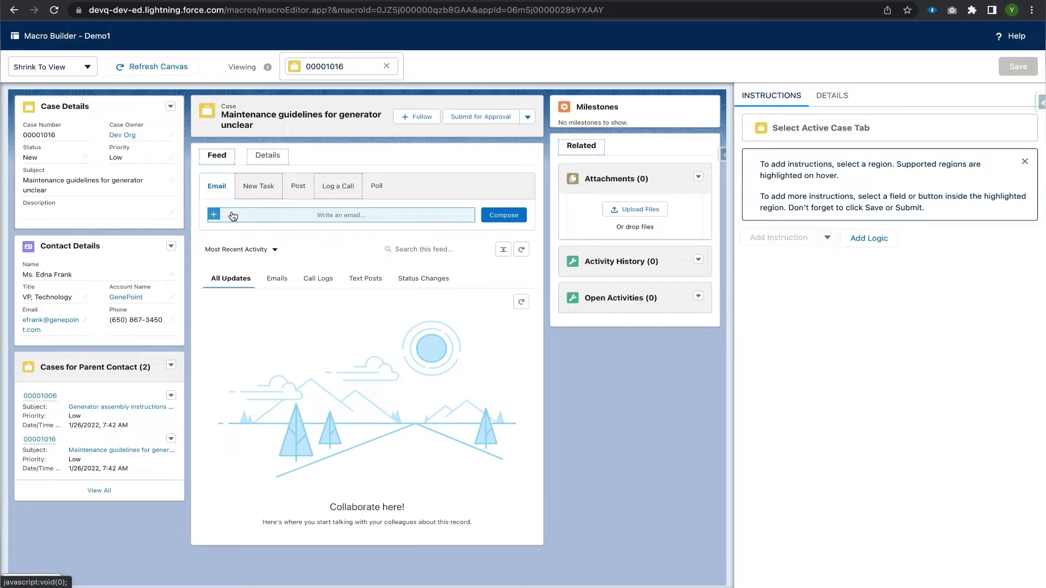
click(233, 216)
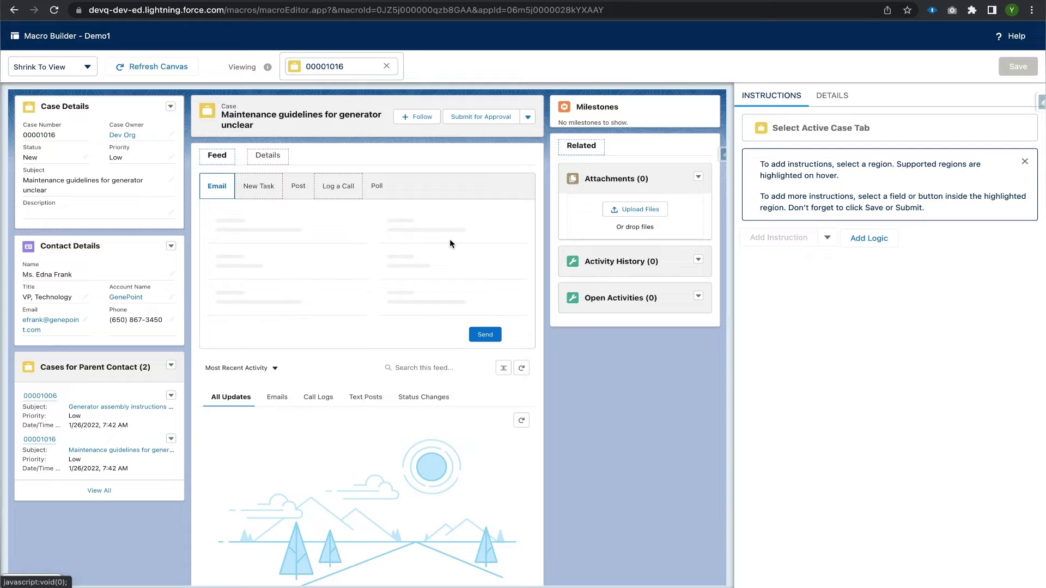
click(449, 240)
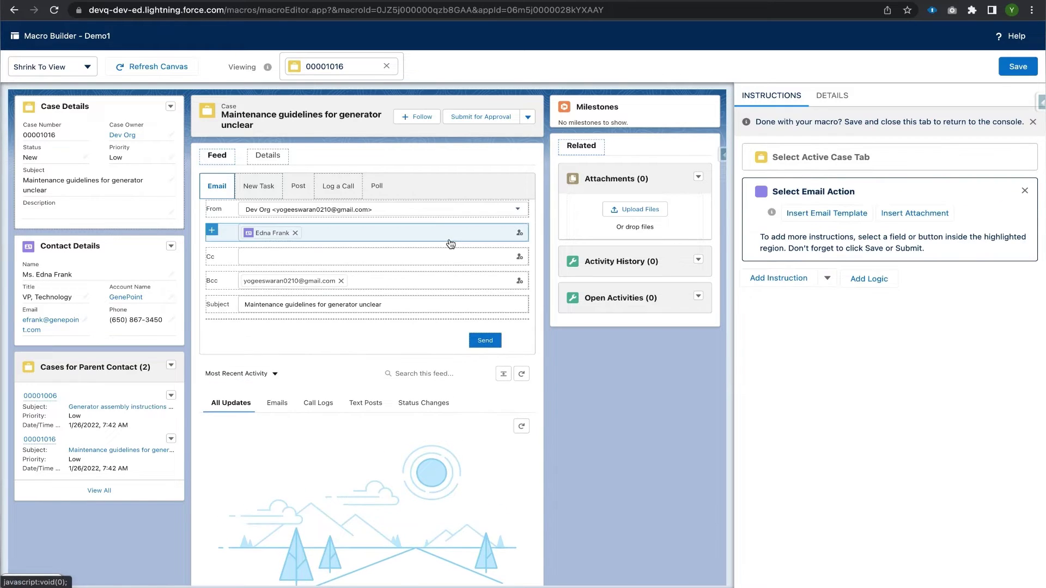
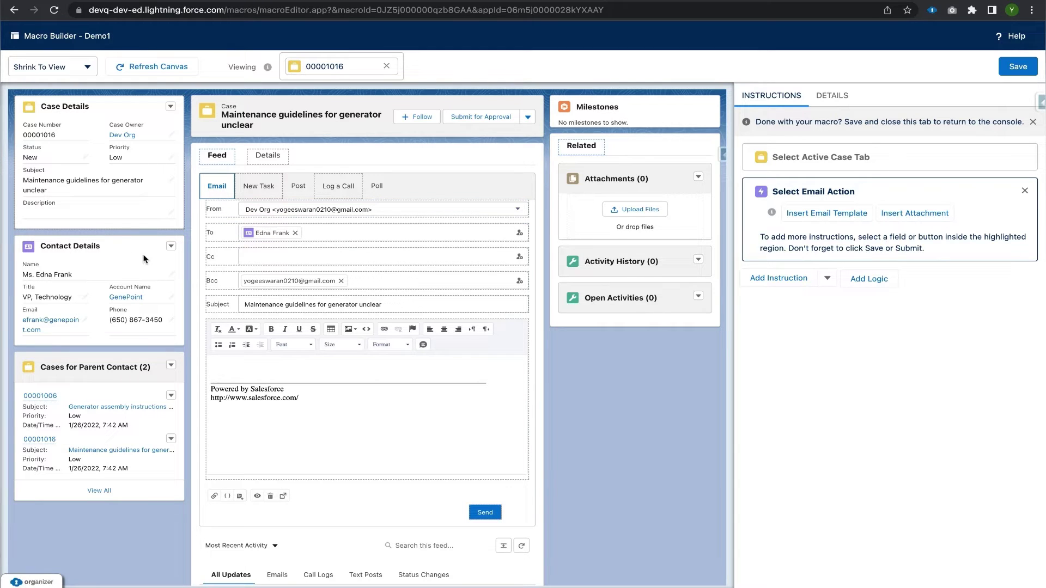
- Add a CC Address instruction to the email action, entering the CC recipient's e-mail and keeping Replace Existing Text as its action
click(287, 266)
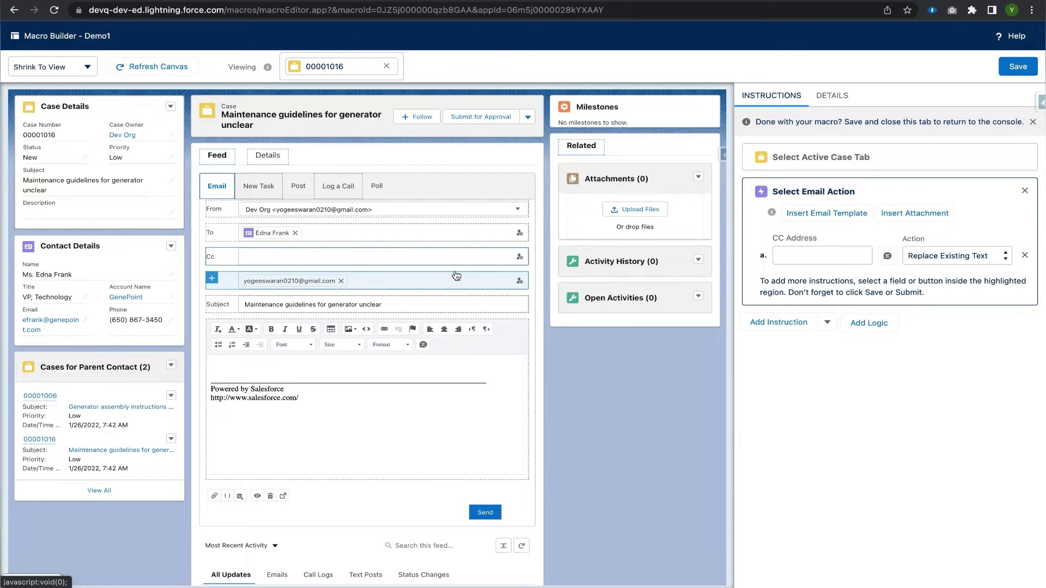
click(837, 256)
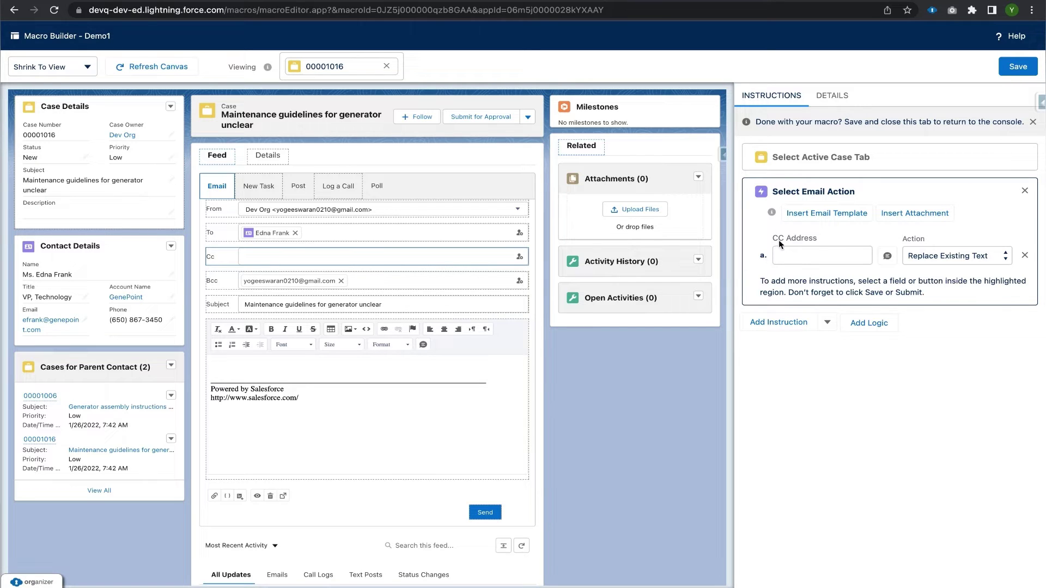
click(809, 256)
text(test@gmail.)
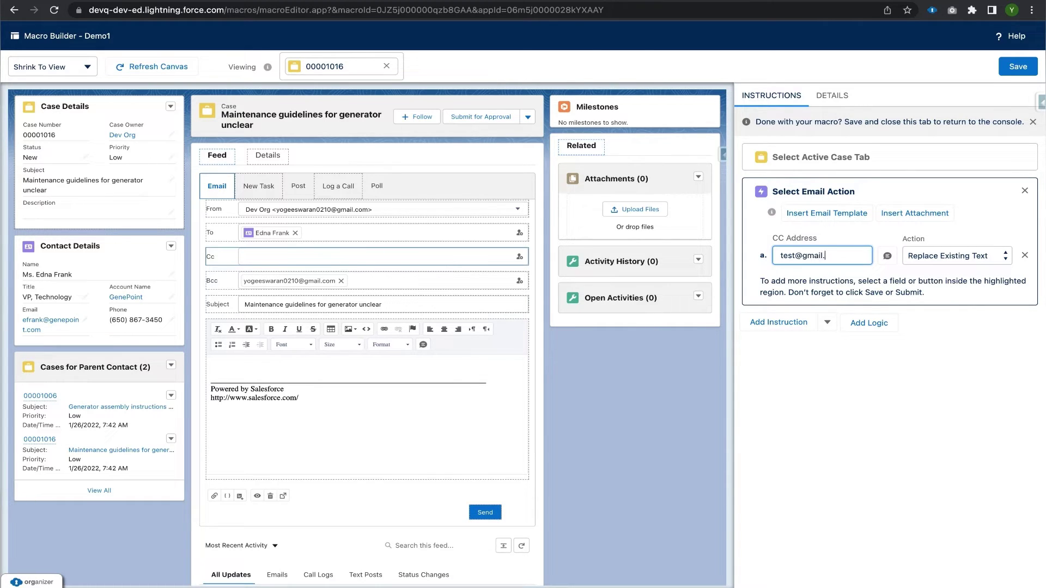
text(com)
click(878, 273)
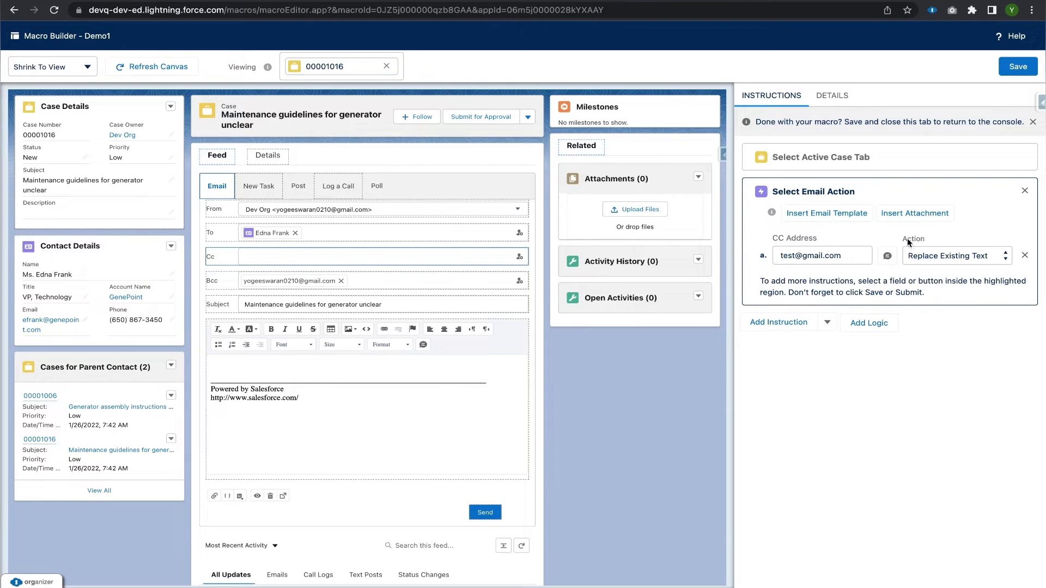
click(930, 257)
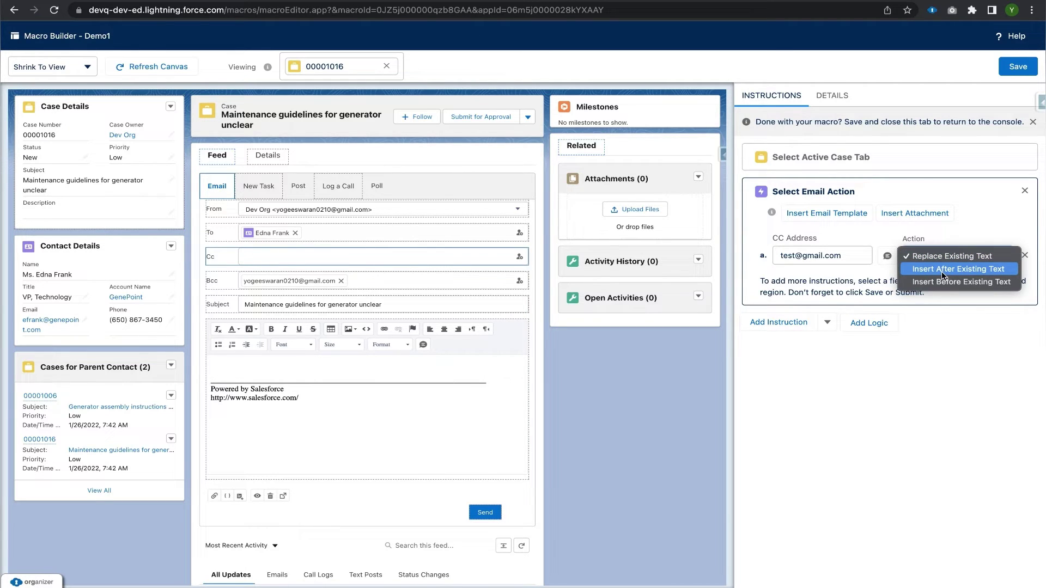
click(880, 270)
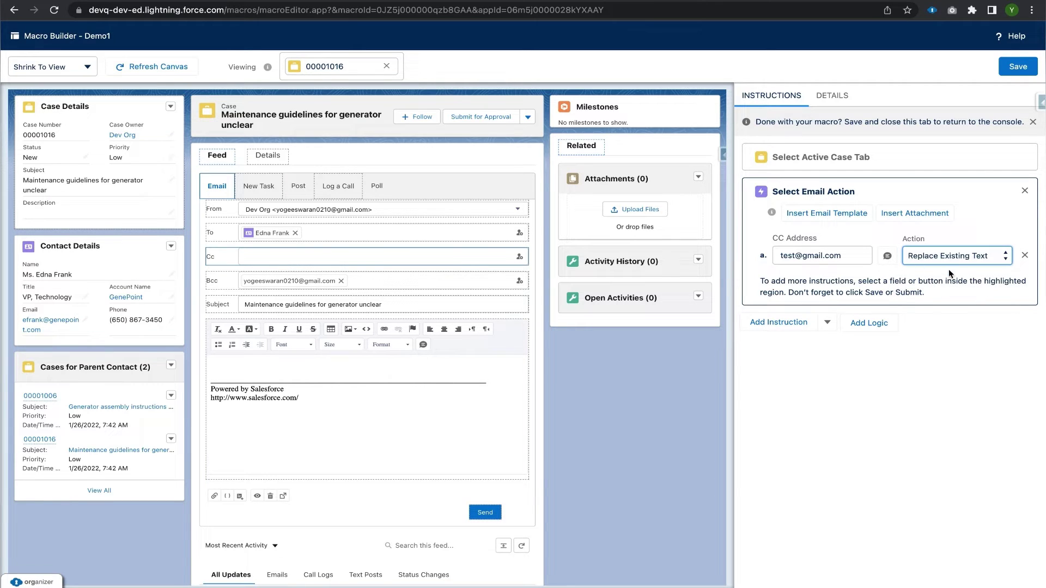
- Add a Subject instruction reading "This is Demo Subject" to the email action and remove the BCC Address instruction
click(380, 283)
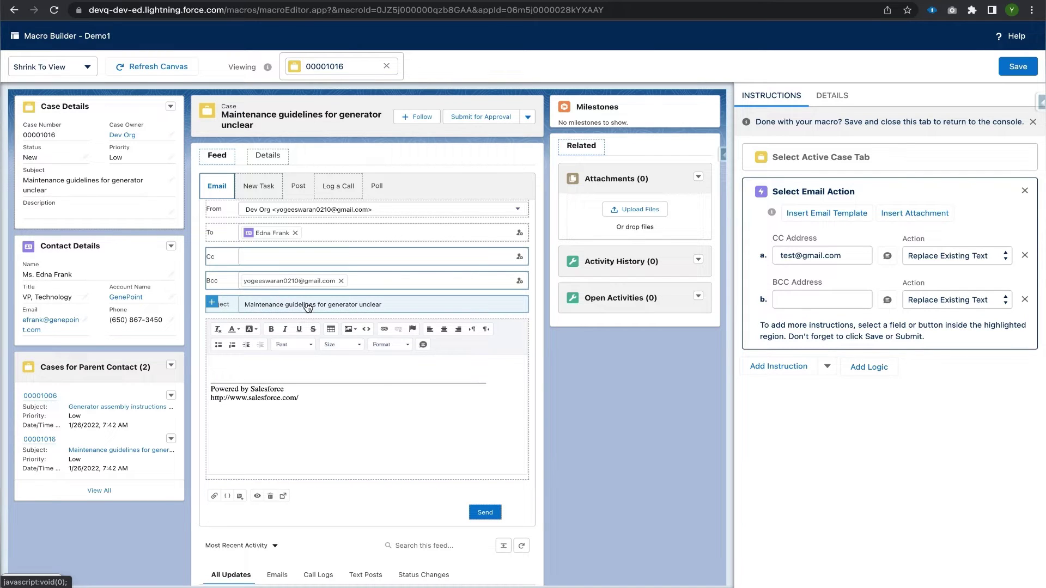
click(384, 307)
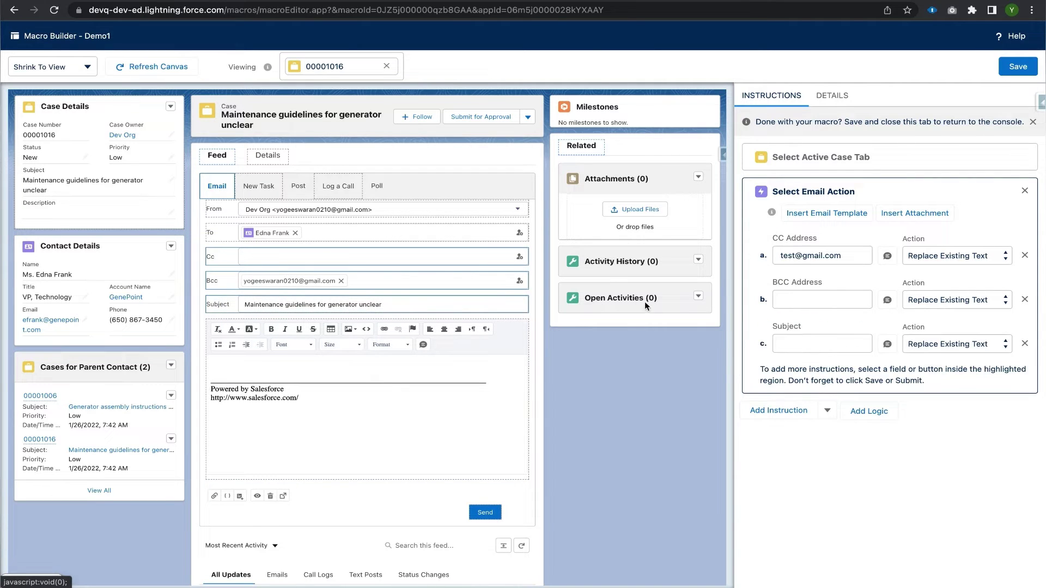
click(1025, 300)
click(793, 304)
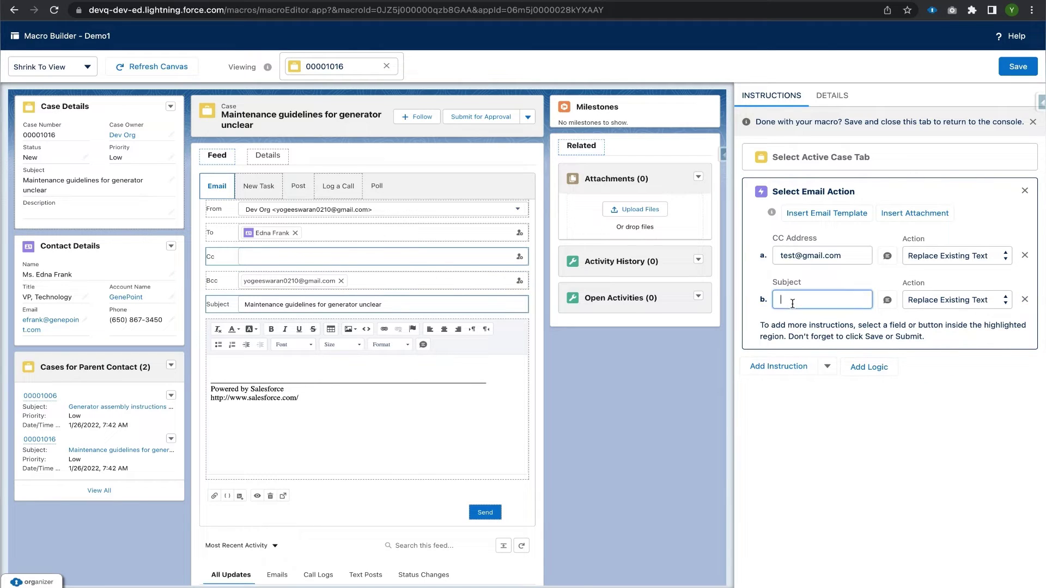
text(This is Demo Subject)
click(820, 316)
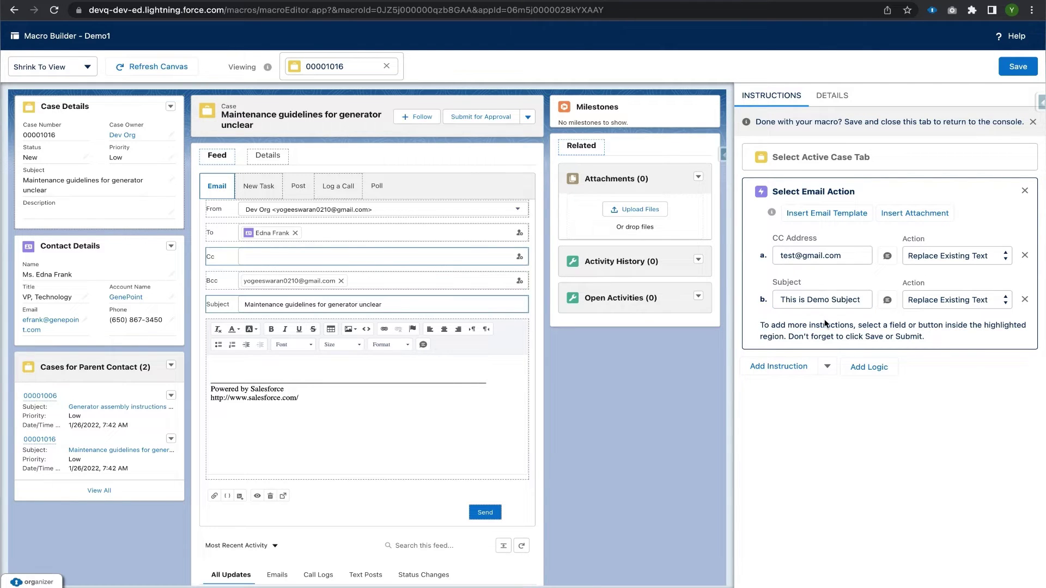
- Add an HTML Body instruction to the email action containing "Hi," and, on a new line, "this is email body."
click(229, 373)
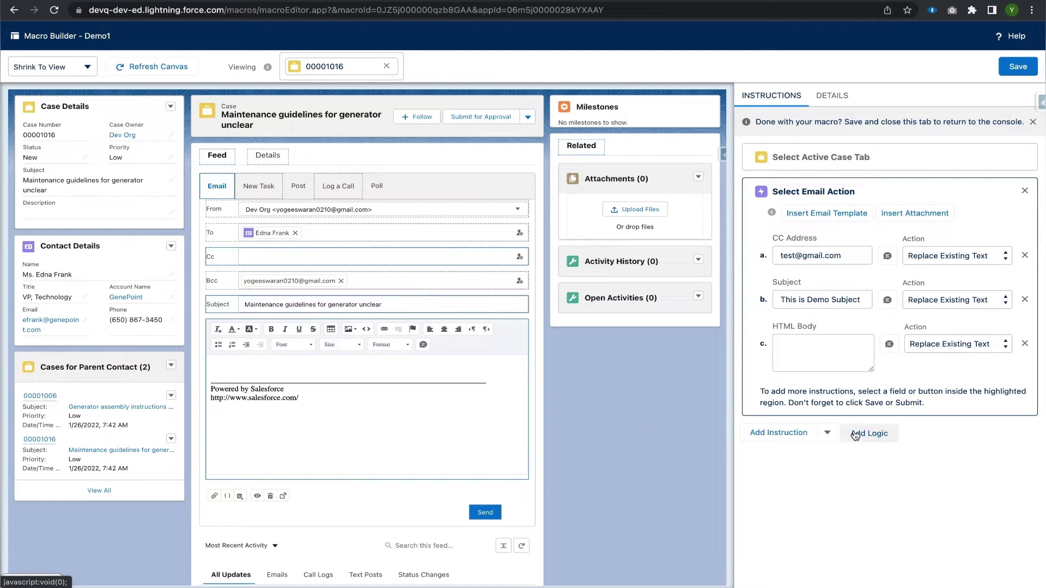
click(830, 356)
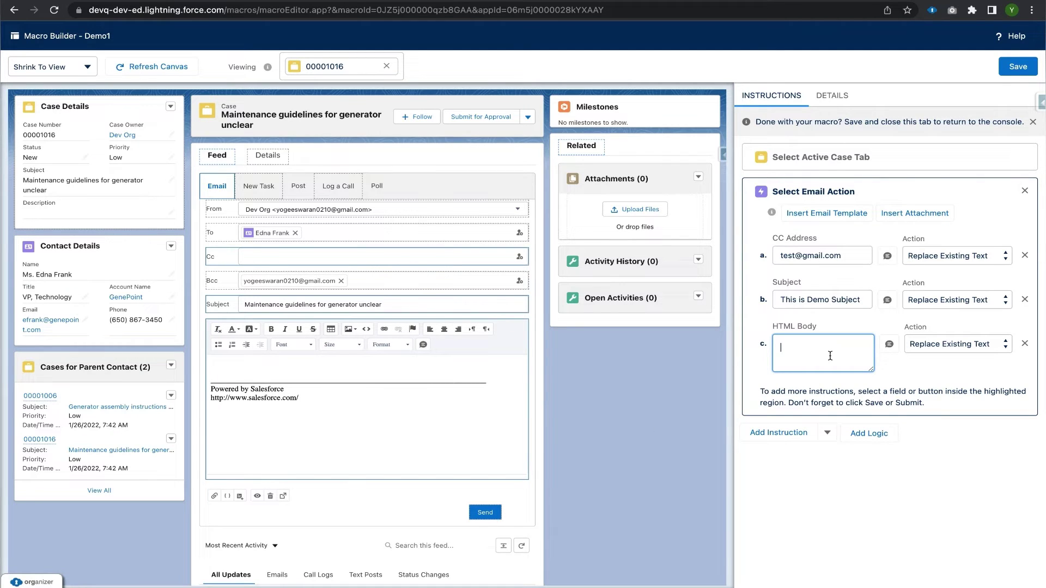
text(Hi,)
key(Return)
text(this is me)
key(BackSpace)
key(BackSpace)
text(email body.)
- Set the HTML Body's action to Insert After Existing Text and add a Submit Action instruction that sends the email
click(943, 344)
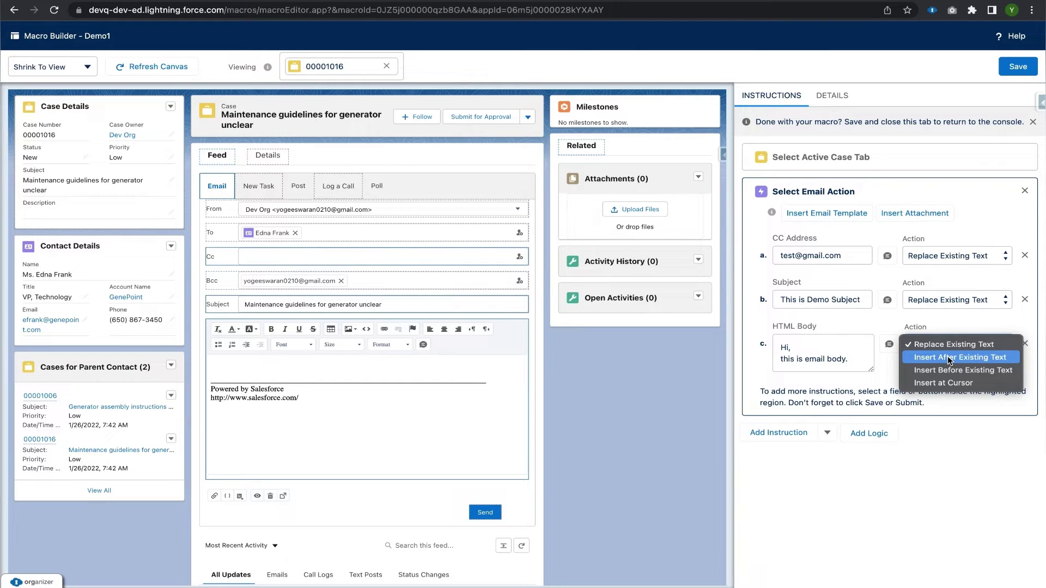
click(948, 358)
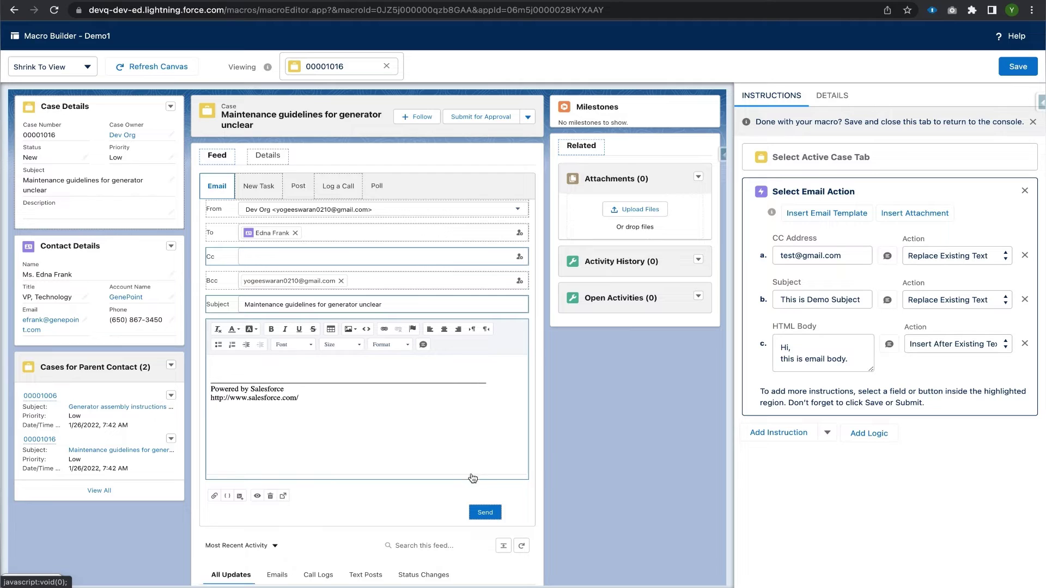
click(482, 516)
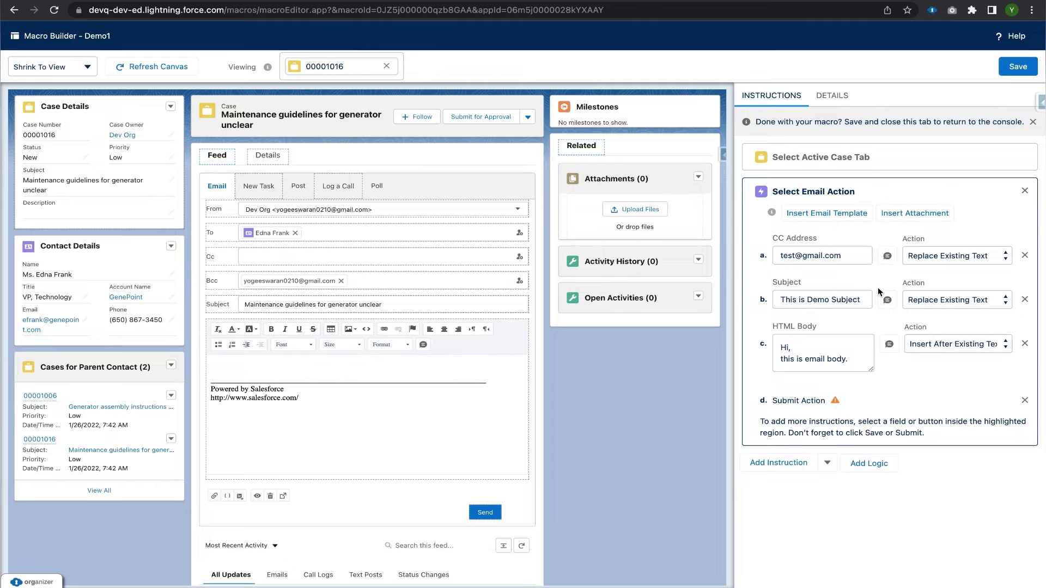
- Add an instruction that selects the case feed's New Task action, with the task's Subject set to Email
click(774, 463)
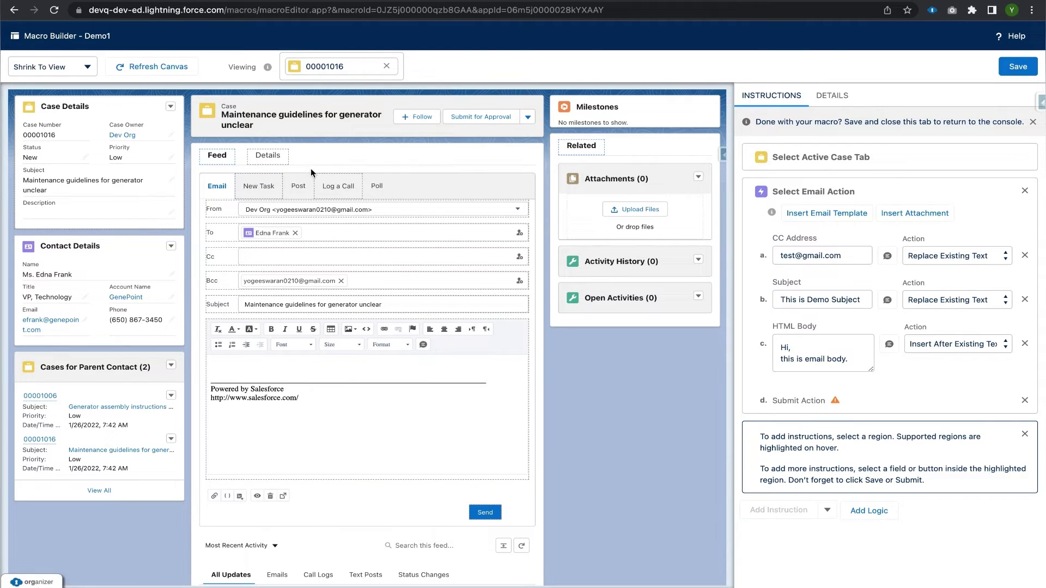
click(260, 188)
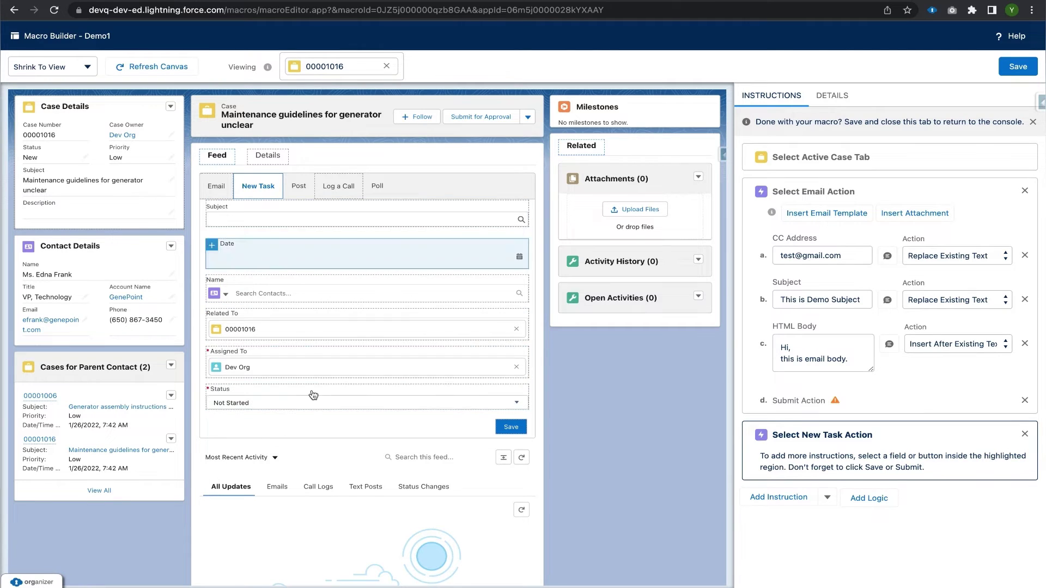
click(361, 225)
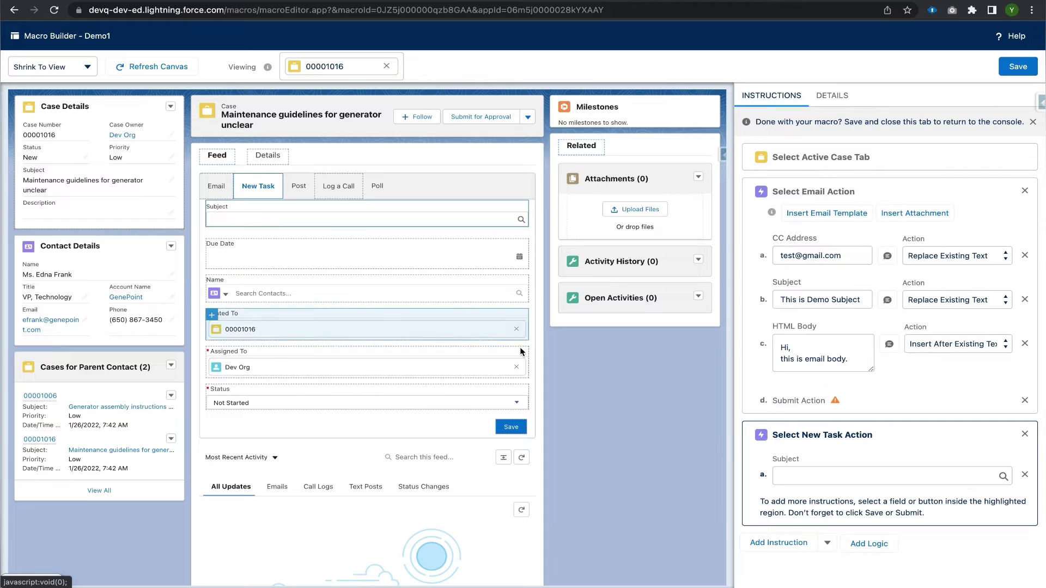
click(818, 477)
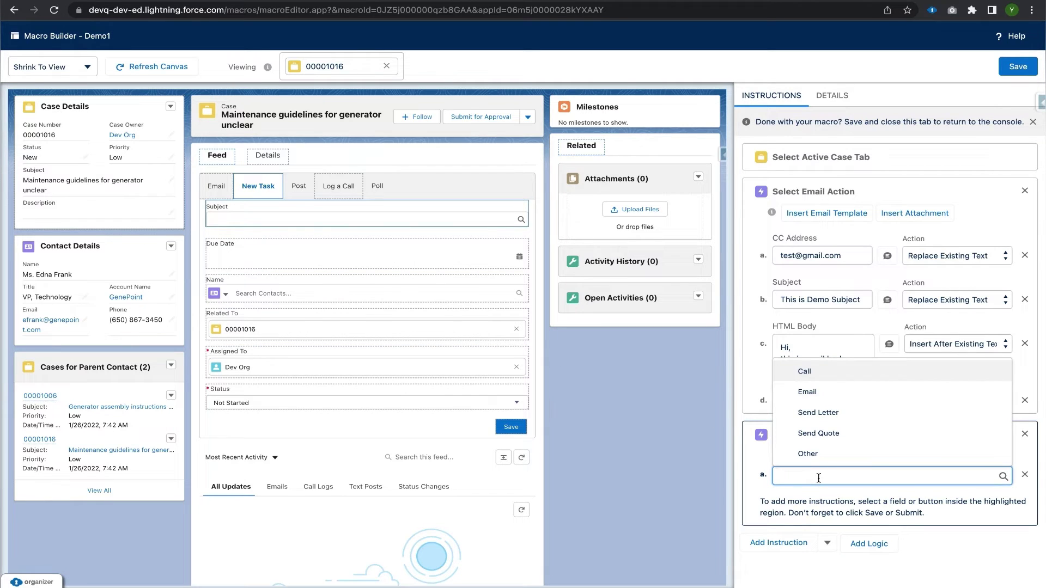
click(819, 390)
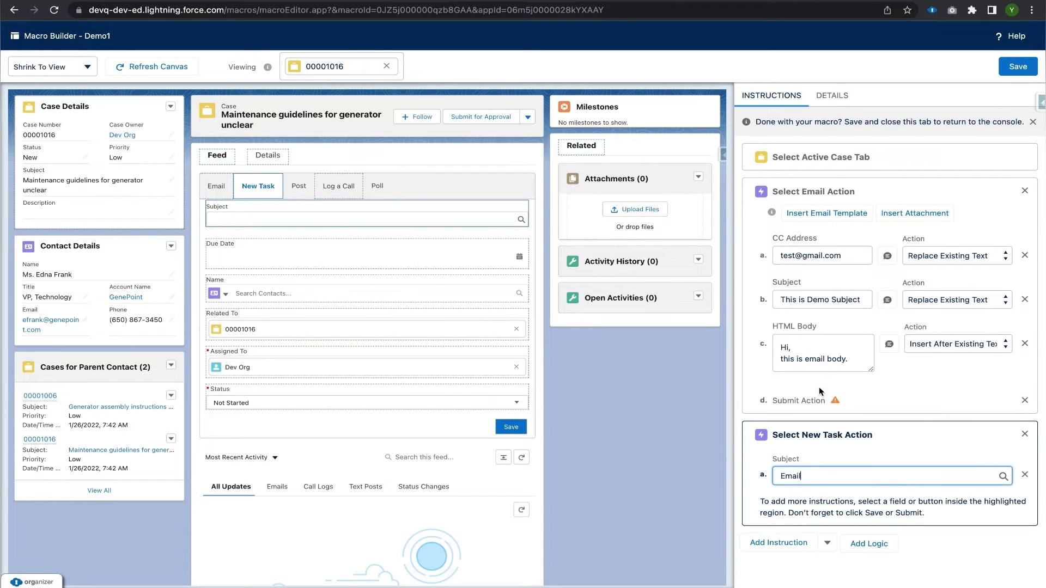
- Add a Due Date instruction to the New Task action with the calendar date 2/17/2022
click(393, 255)
scroll(811, 535, down, 1)
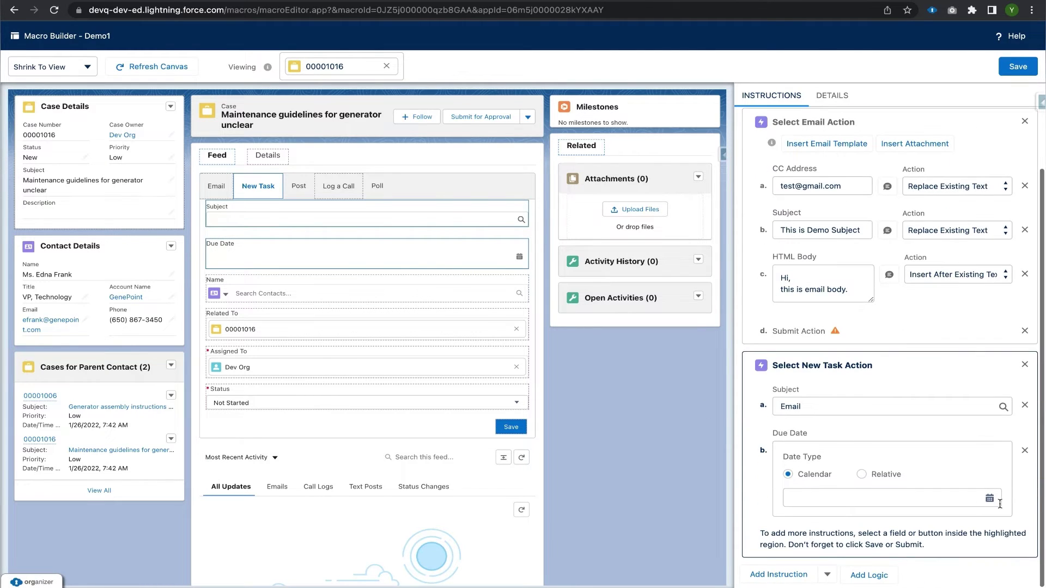
click(990, 499)
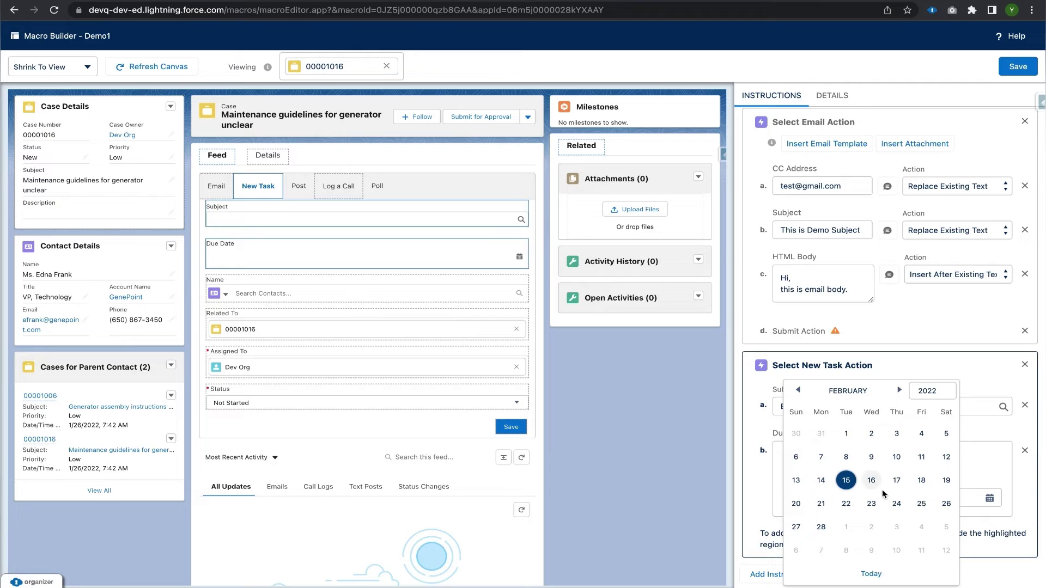
click(896, 480)
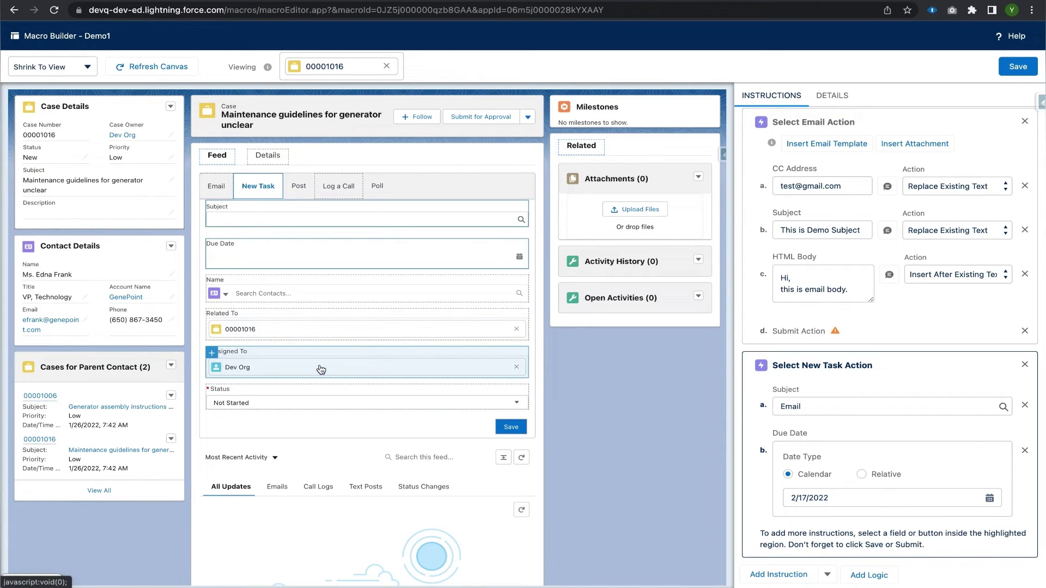
- Add a Status instruction set to In Progress to the New Task action, plus a Submit Action that saves the task
click(351, 404)
scroll(951, 473, down, 1)
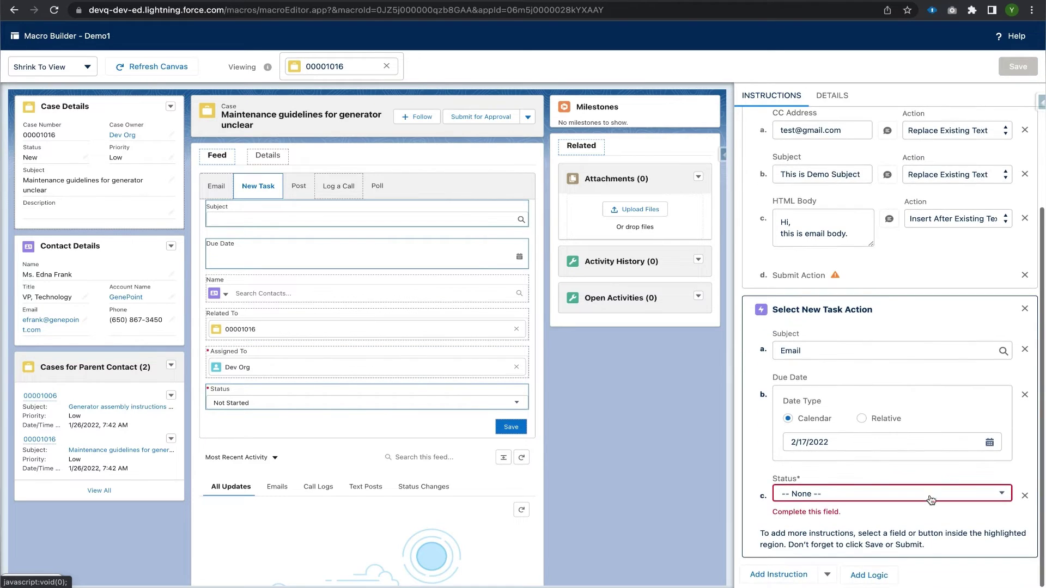
click(911, 500)
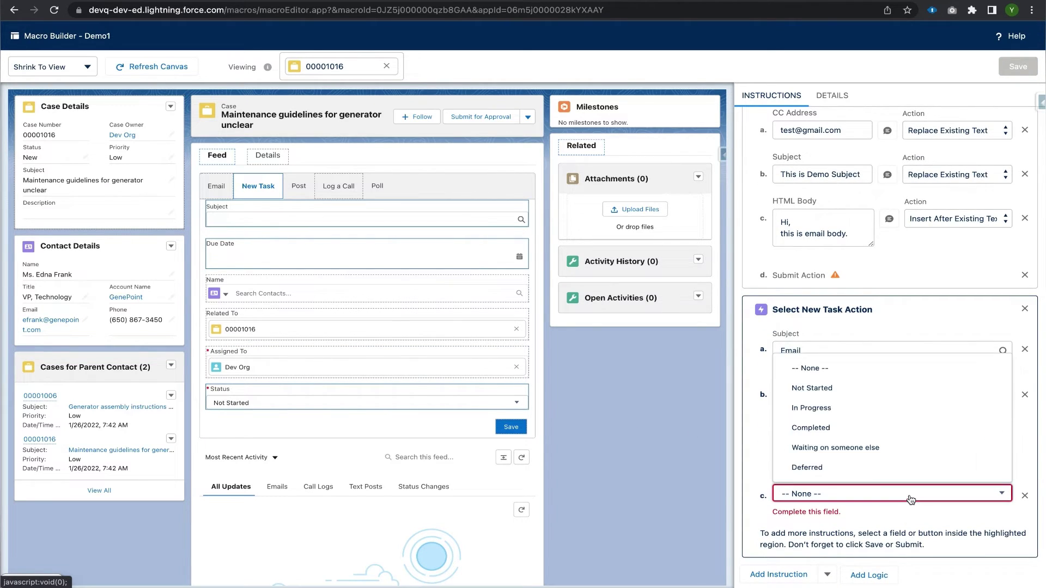
click(889, 408)
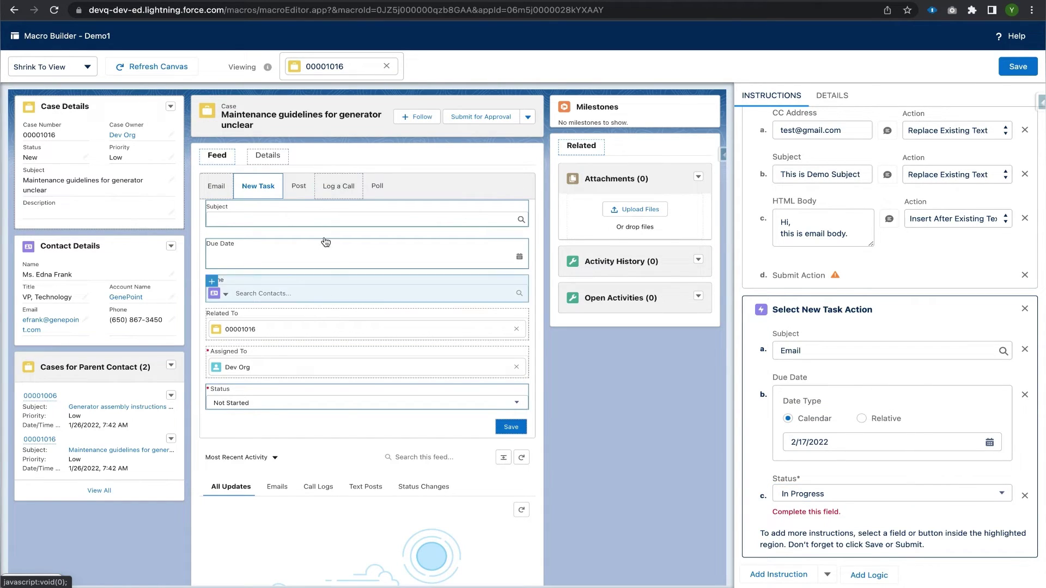
click(507, 431)
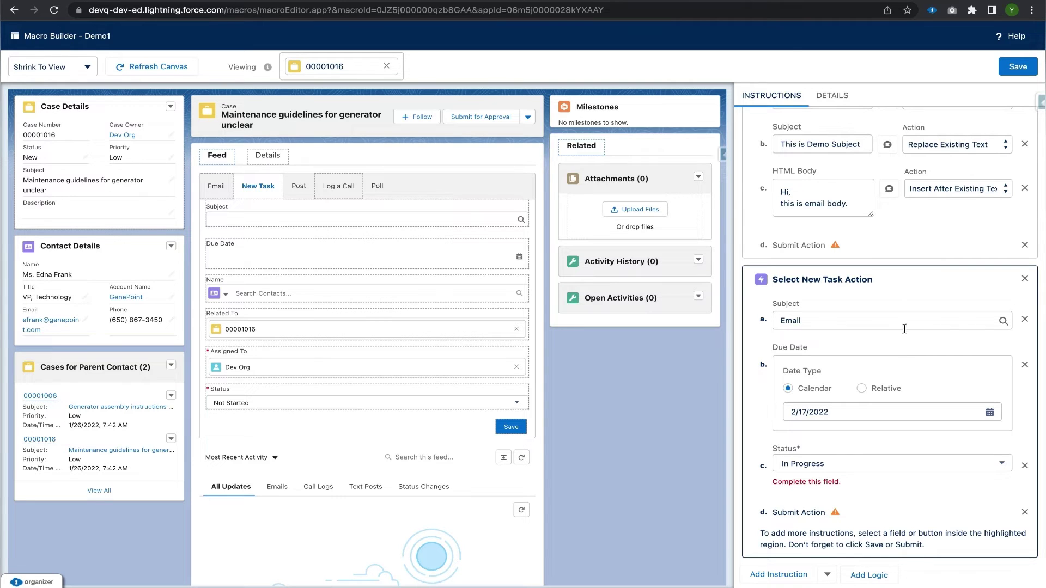
- Add an instruction that selects the case feed's Log a Call action after the New Task action
scroll(904, 342, up, 3)
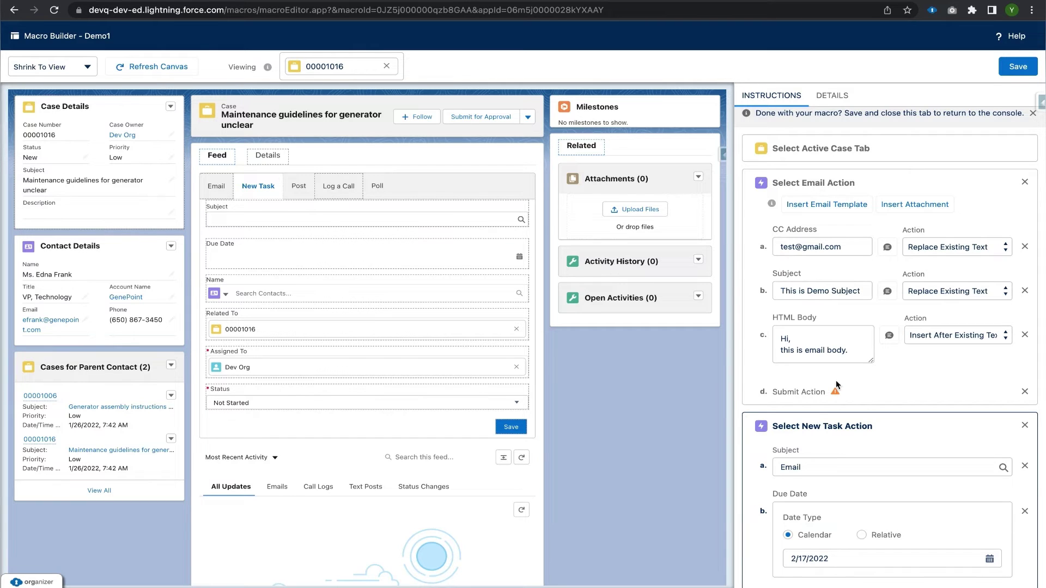
scroll(836, 381, down, 3)
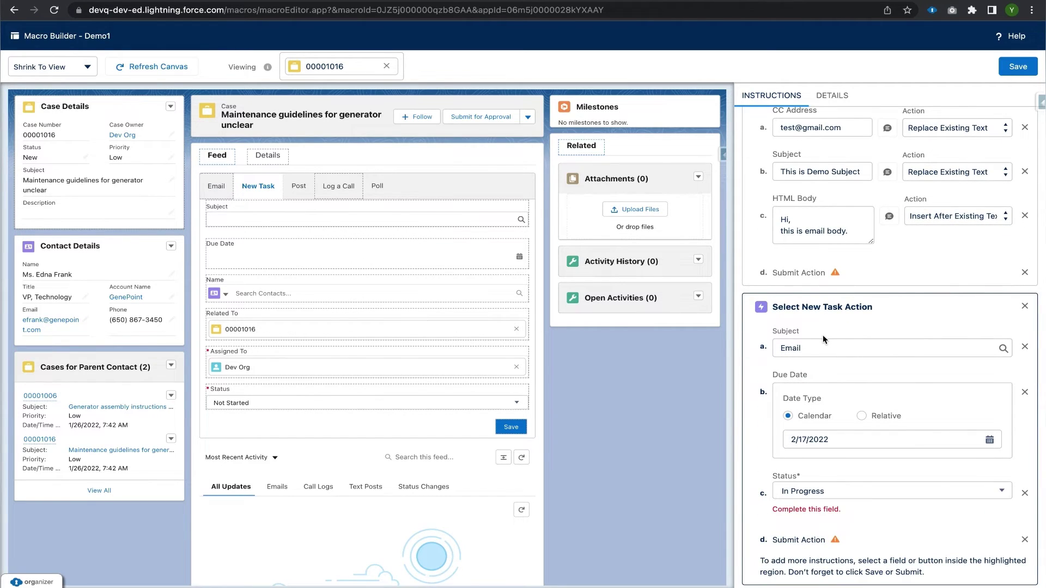
scroll(824, 339, up, 5)
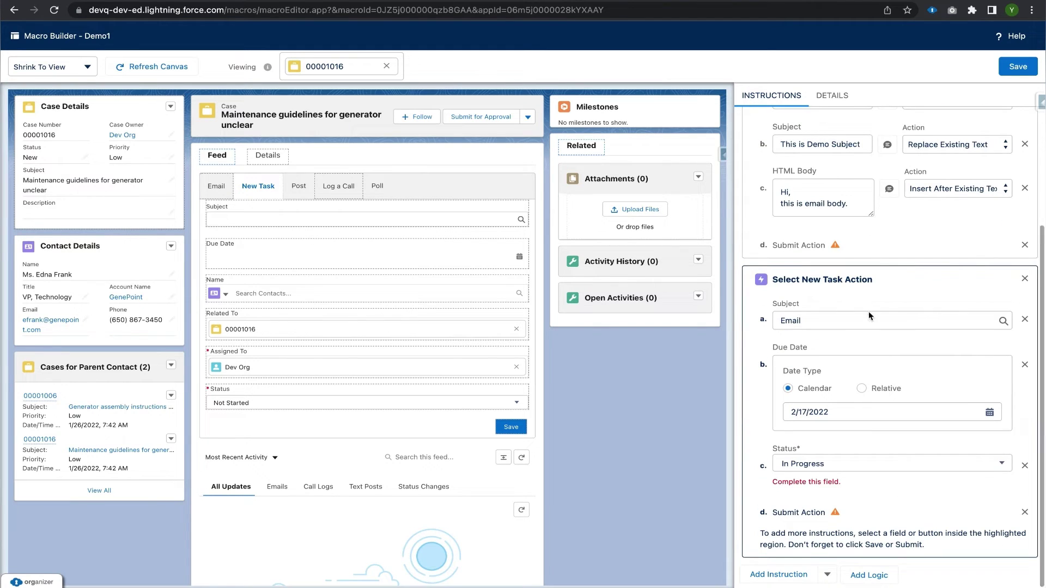
click(791, 574)
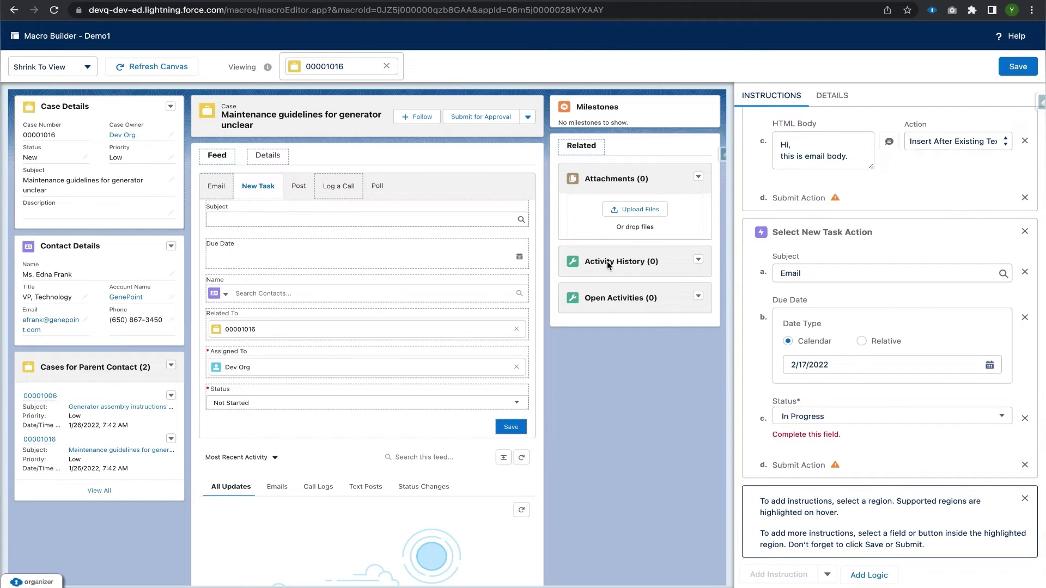
click(354, 194)
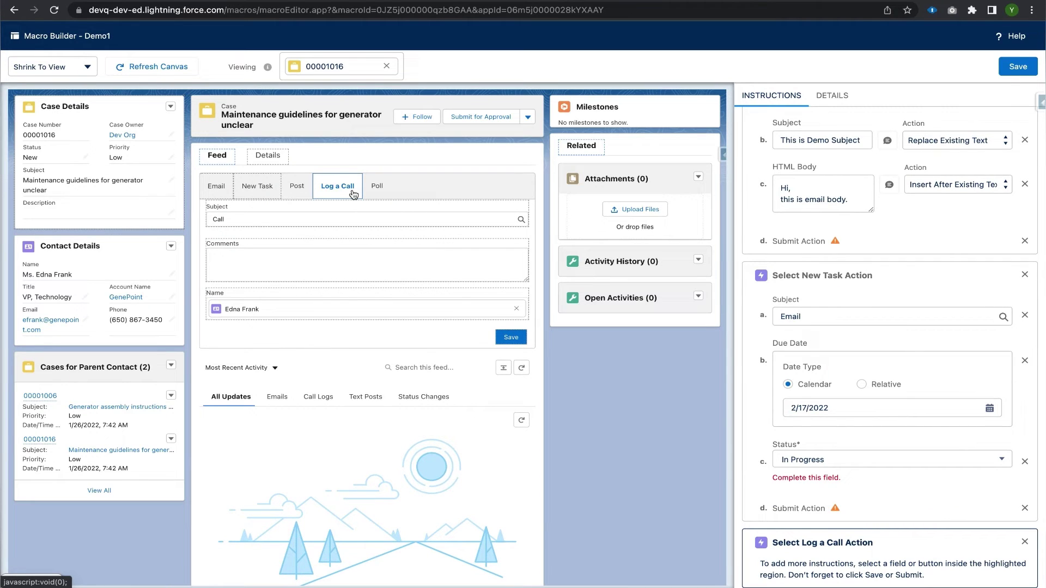
- Add a Comments instruction to the Log a Call action with the text "Demo Call Log"
click(324, 261)
scroll(864, 449, down, 2)
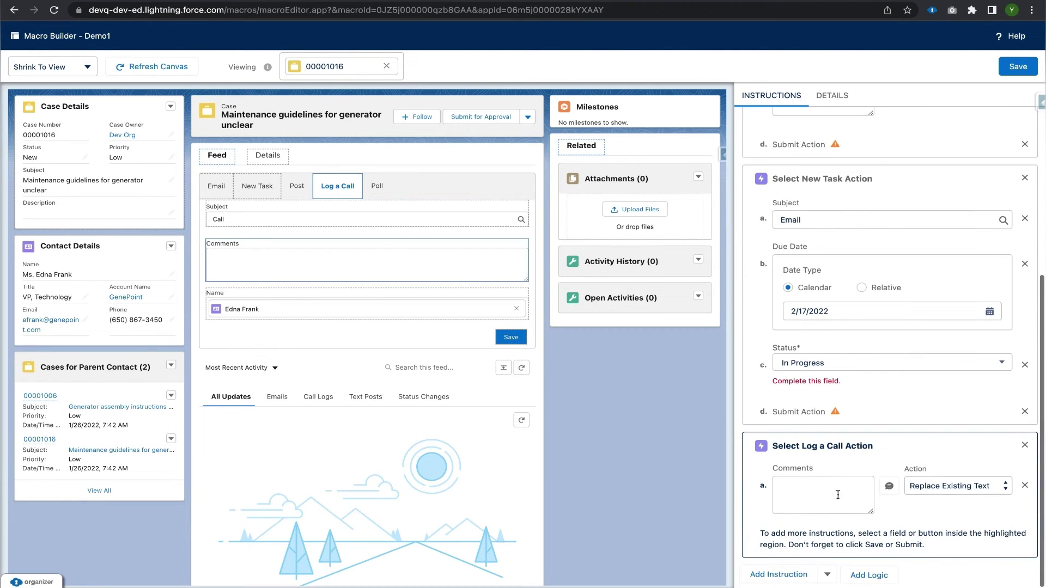
click(838, 495)
text(Demo L)
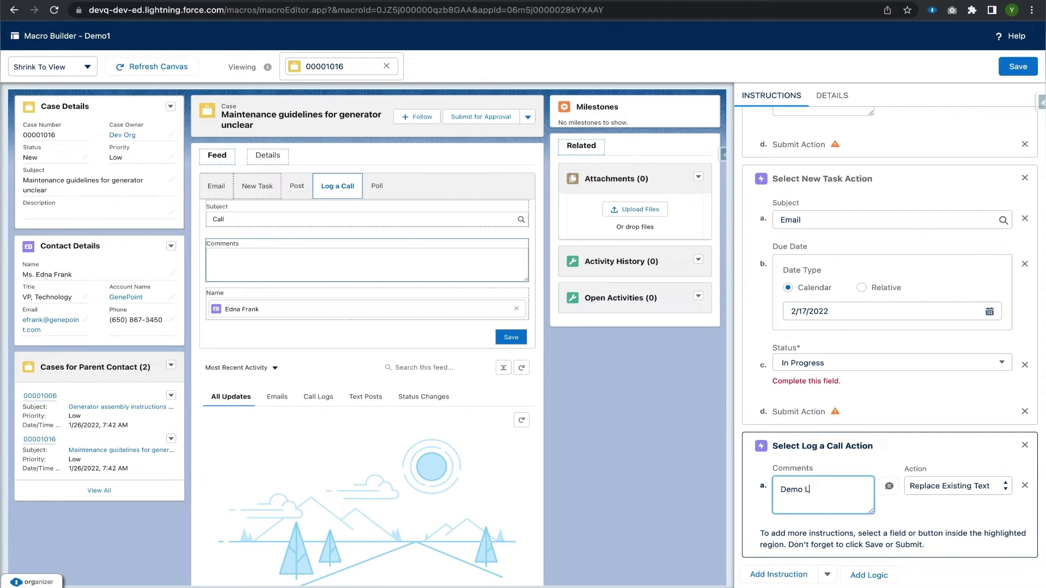
key(BackSpace)
text(Call Log)
- Keep Replace Existing Text for the call comments and add a Submit Action instruction that saves the call log
click(911, 514)
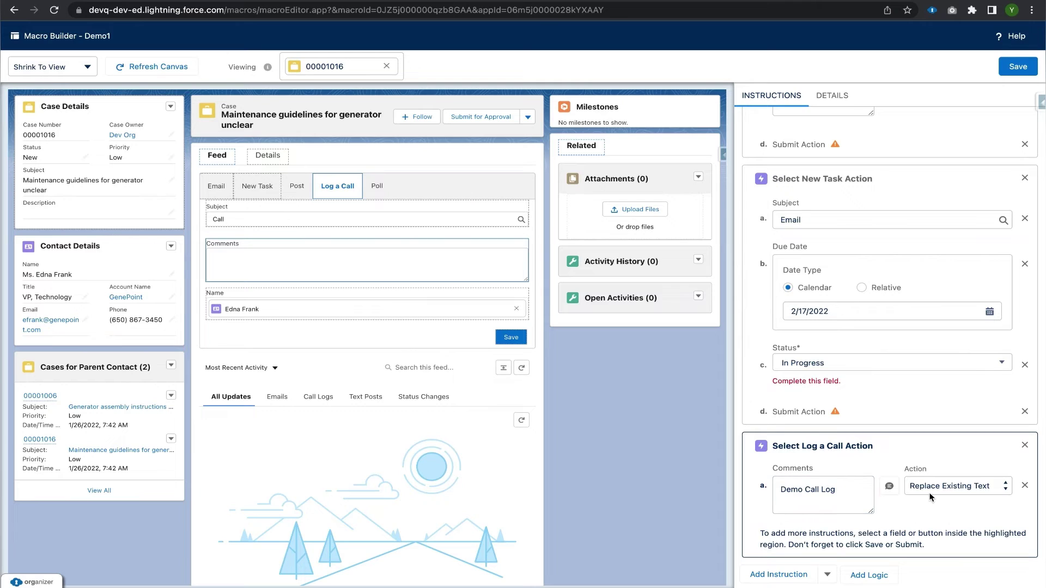
click(931, 496)
click(855, 533)
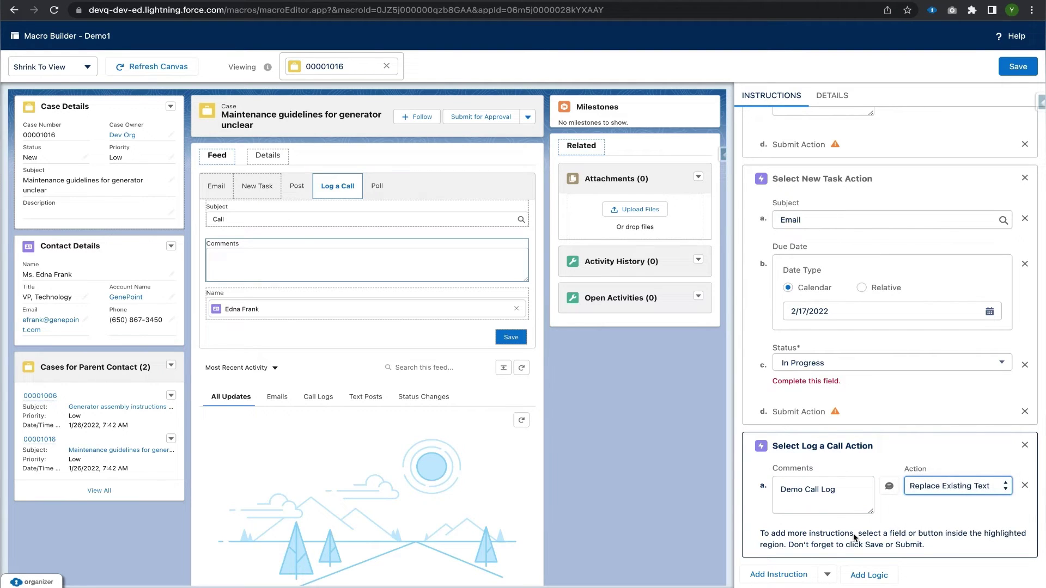
mouse_move(433, 221)
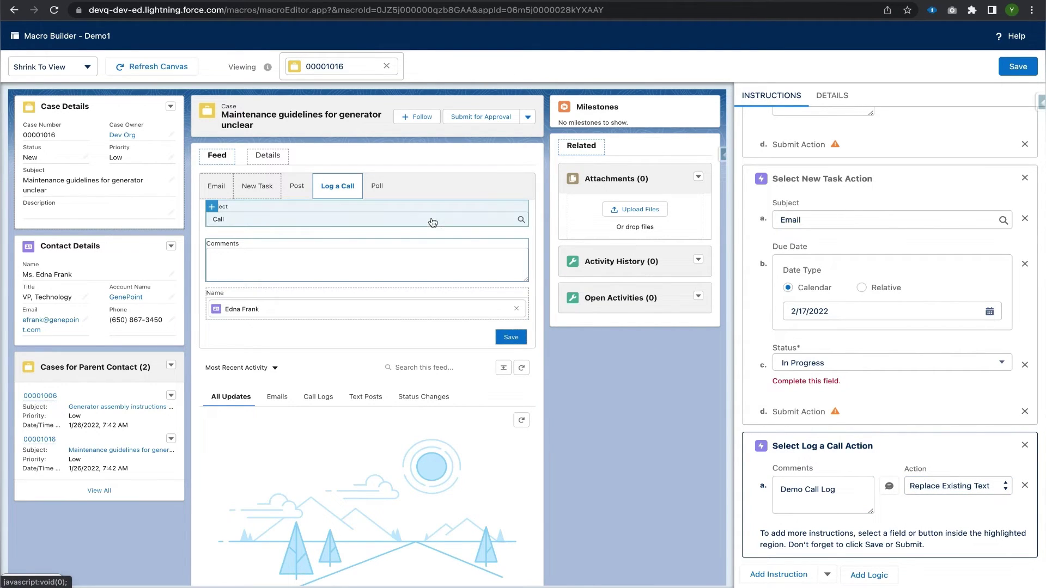
click(519, 341)
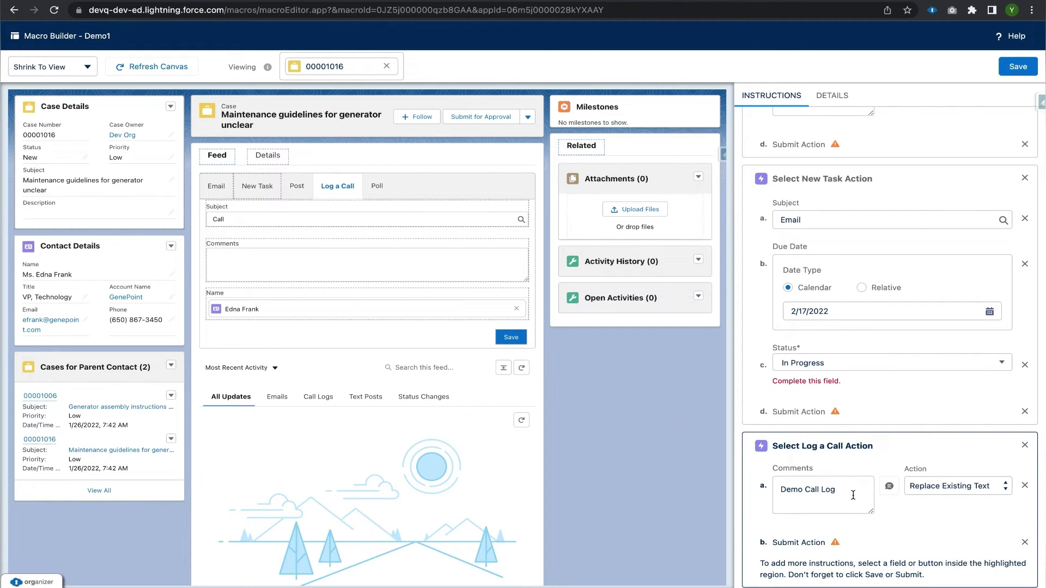
- Add an instruction that selects the Update Case action from the Case Details component
scroll(853, 495, down, 1)
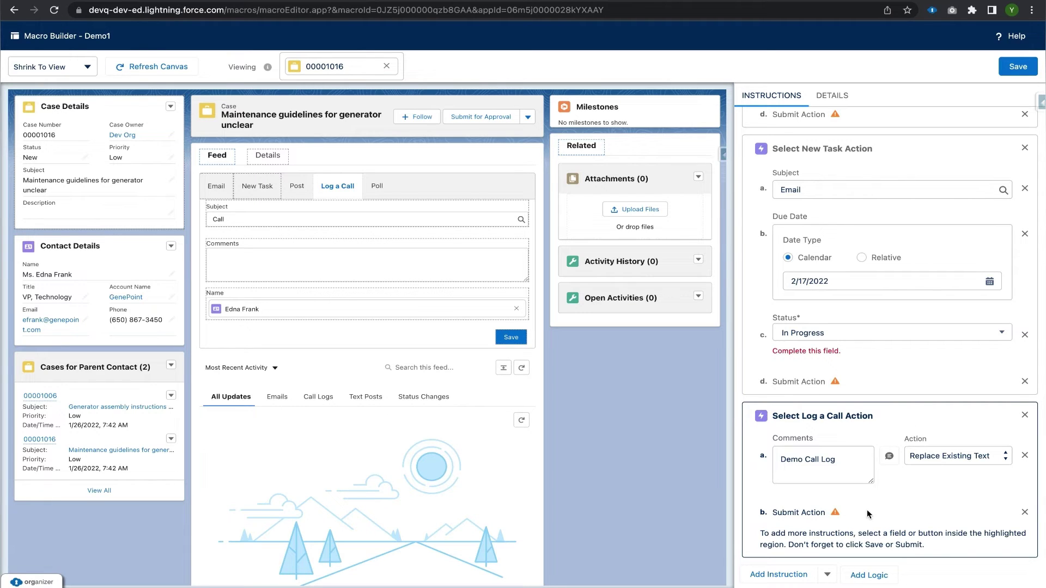
click(779, 576)
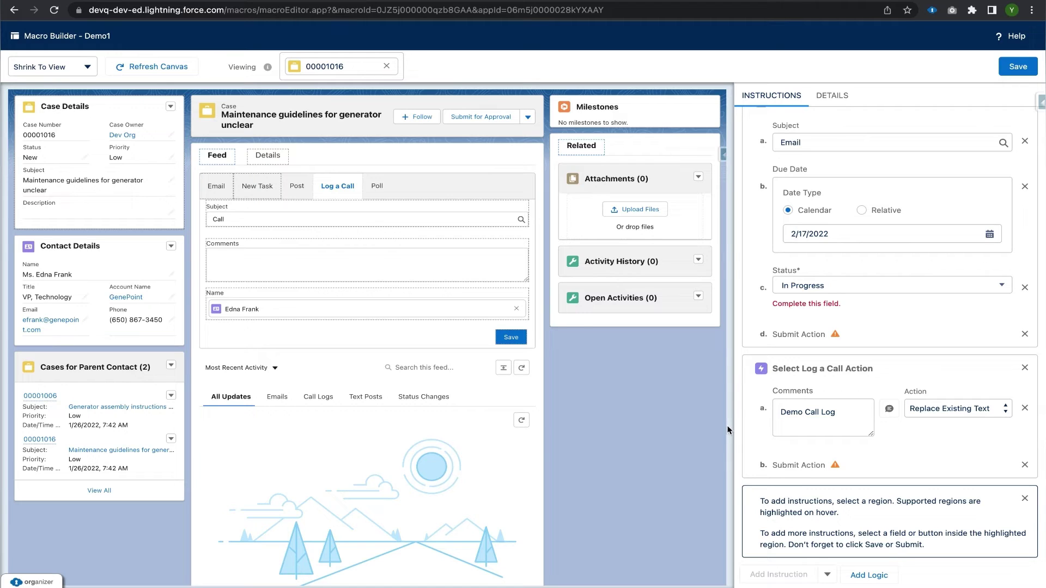
click(116, 117)
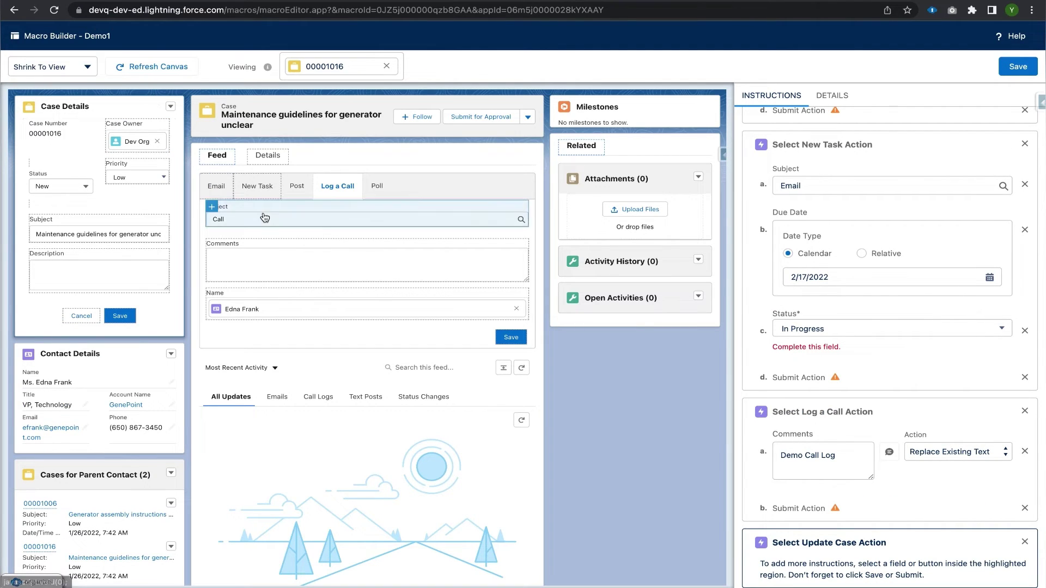
- Add a Status instruction to the Update Case action and set it to Working
scroll(999, 380, down, 1)
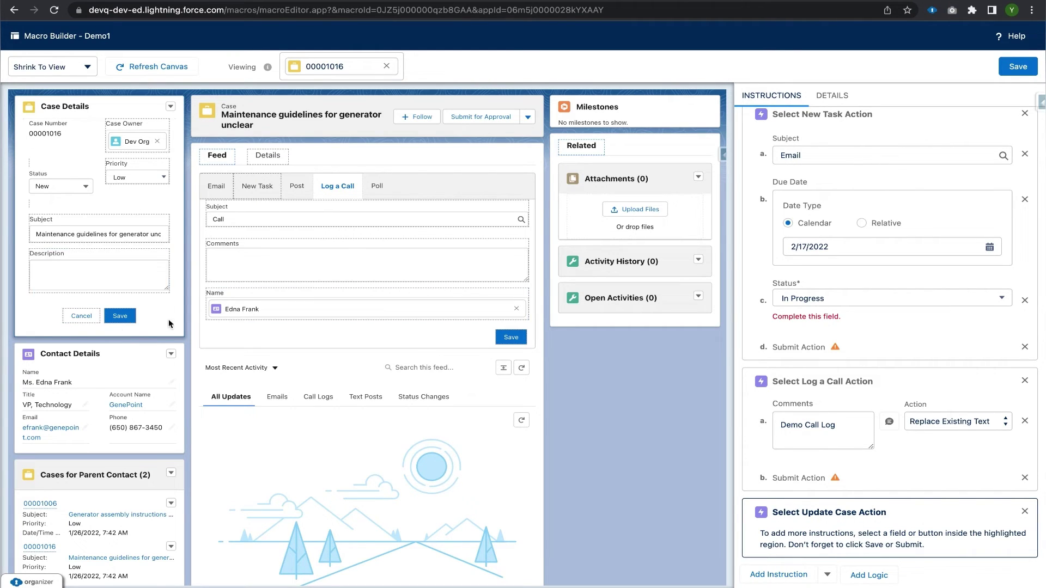
mouse_move(61, 224)
mouse_move(36, 170)
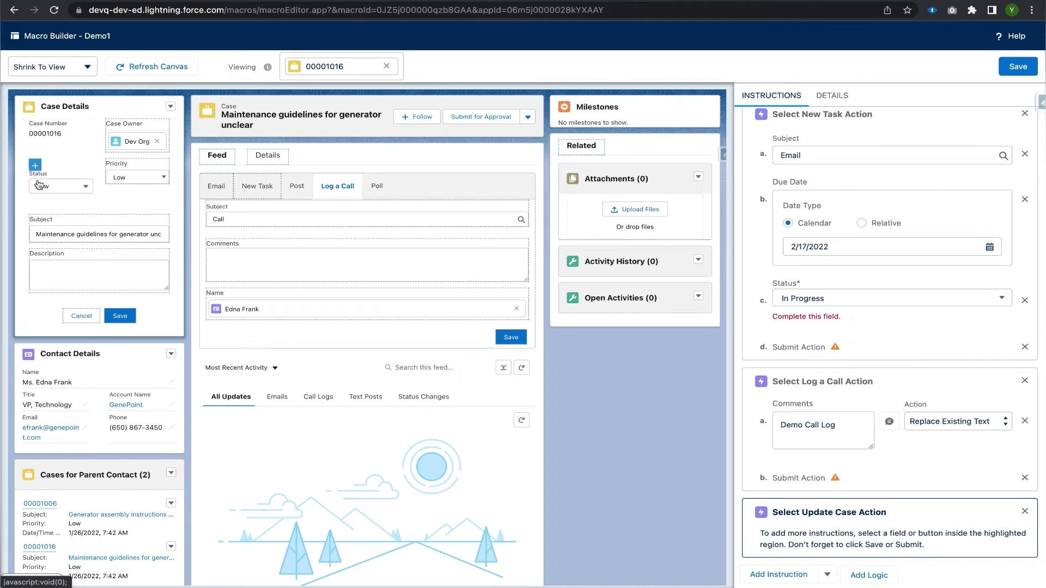
click(35, 167)
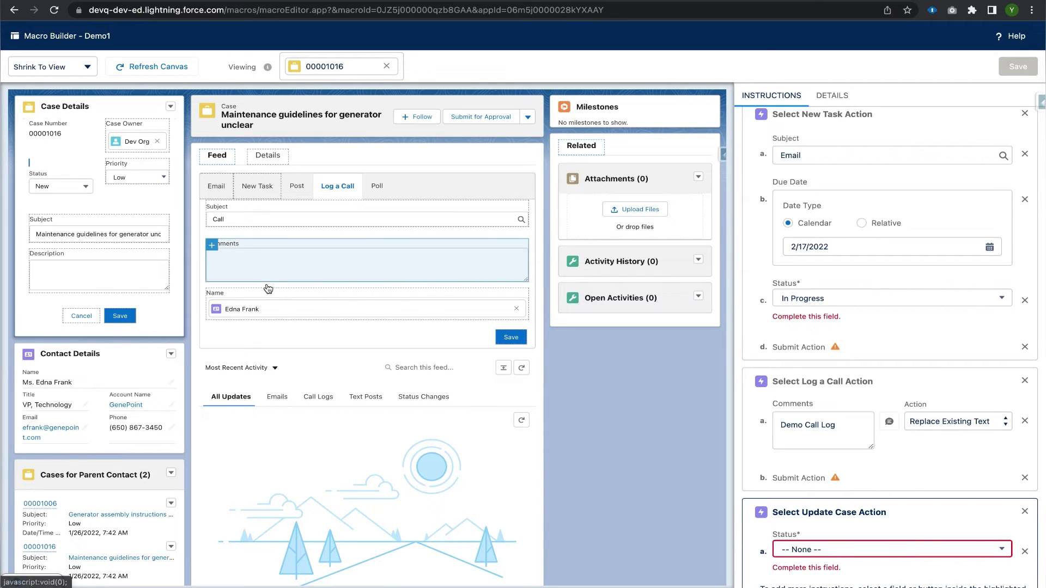
scroll(934, 483, down, 1)
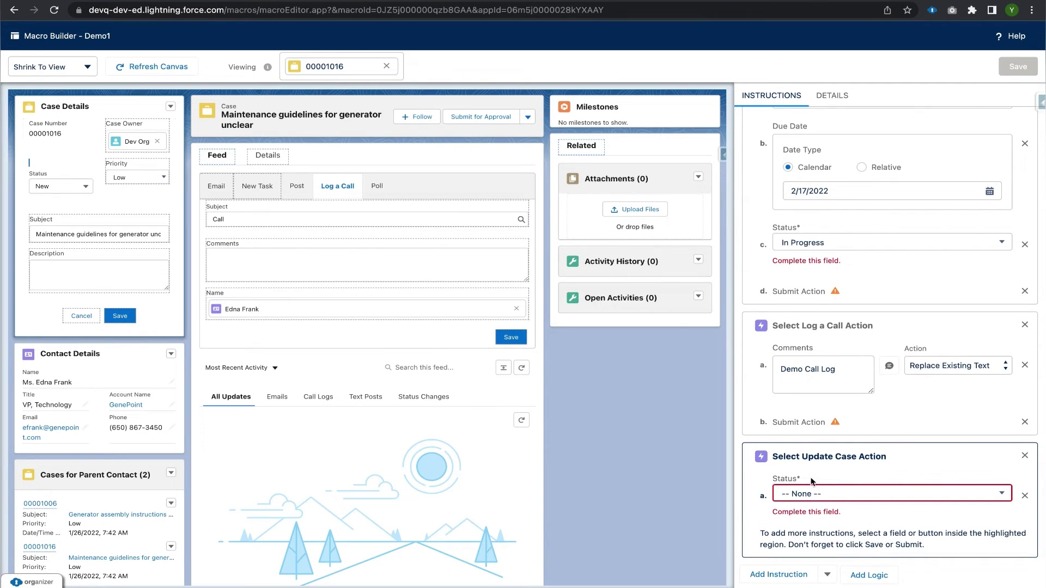
click(819, 498)
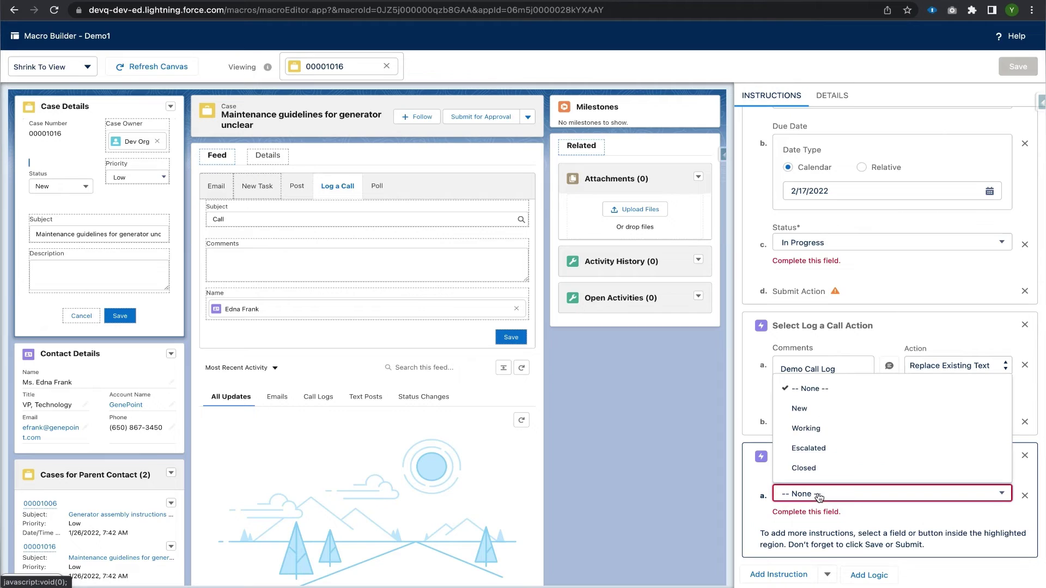
click(827, 438)
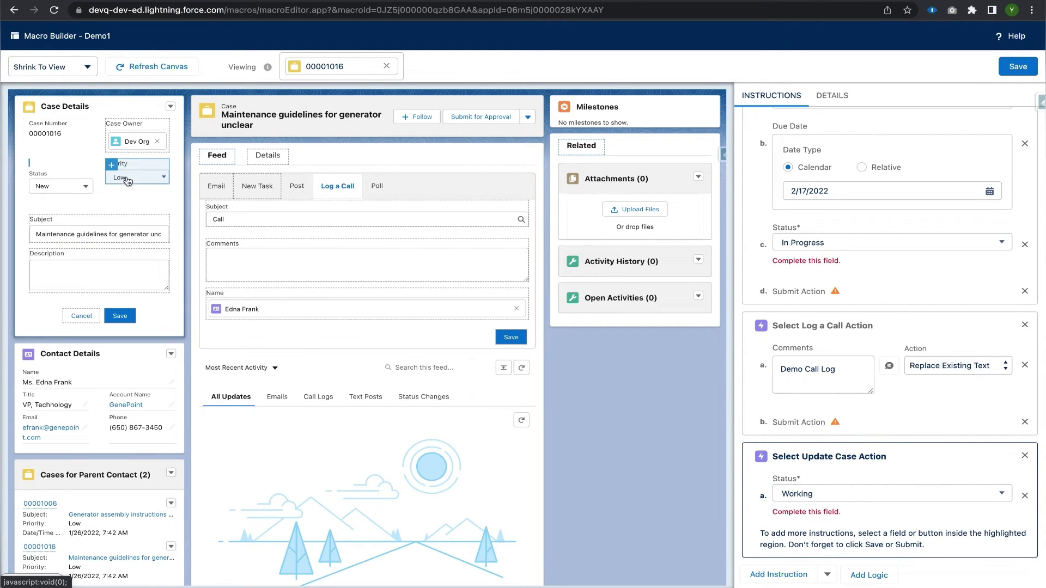
- Add a Priority instruction to the Update Case action and set it to High
click(112, 165)
click(881, 551)
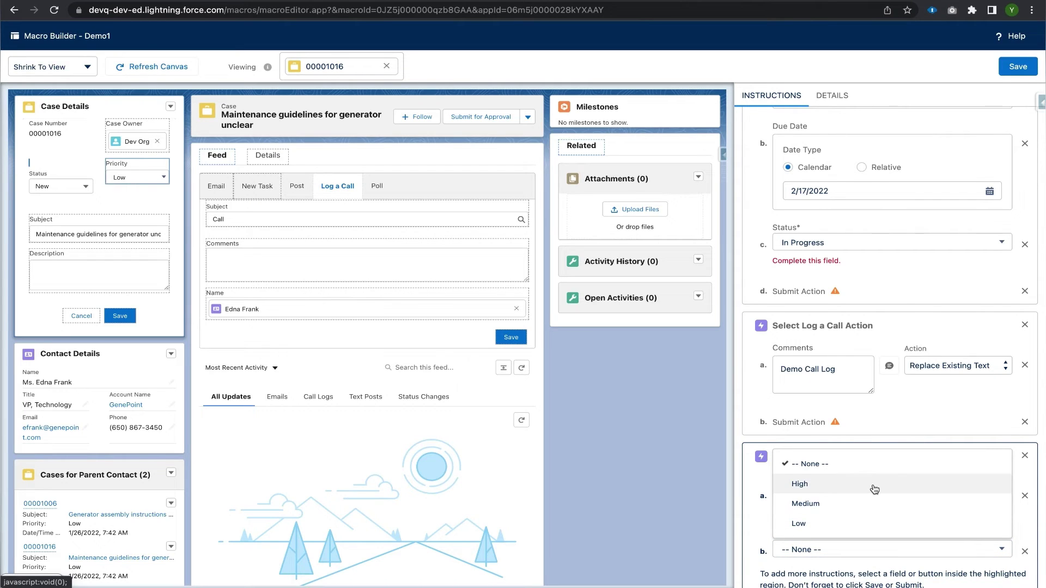
click(874, 489)
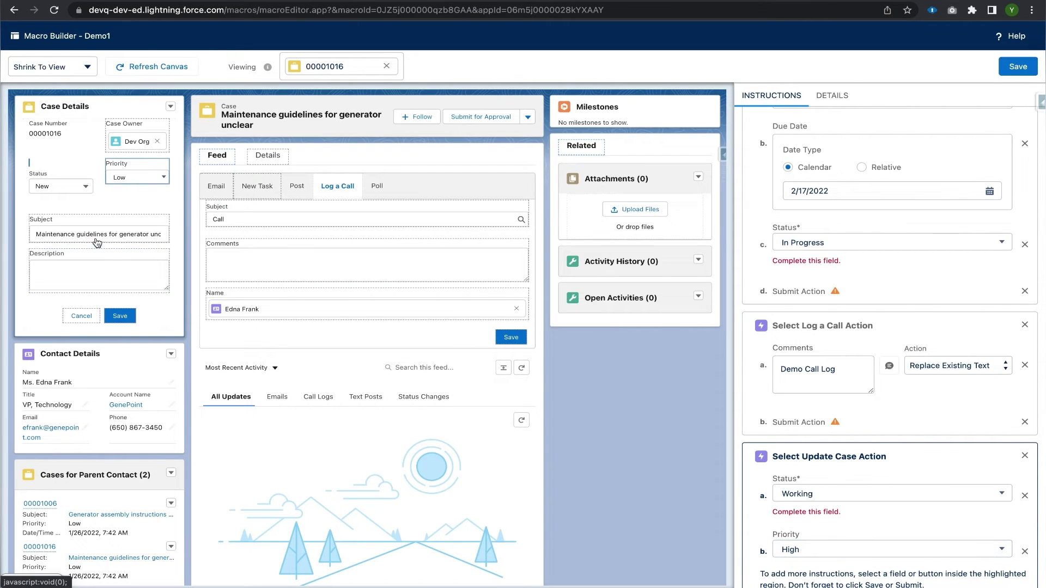
- Add a Description instruction to the Update Case action with the text "Sent an Email and created a task and Call log is created."
click(97, 270)
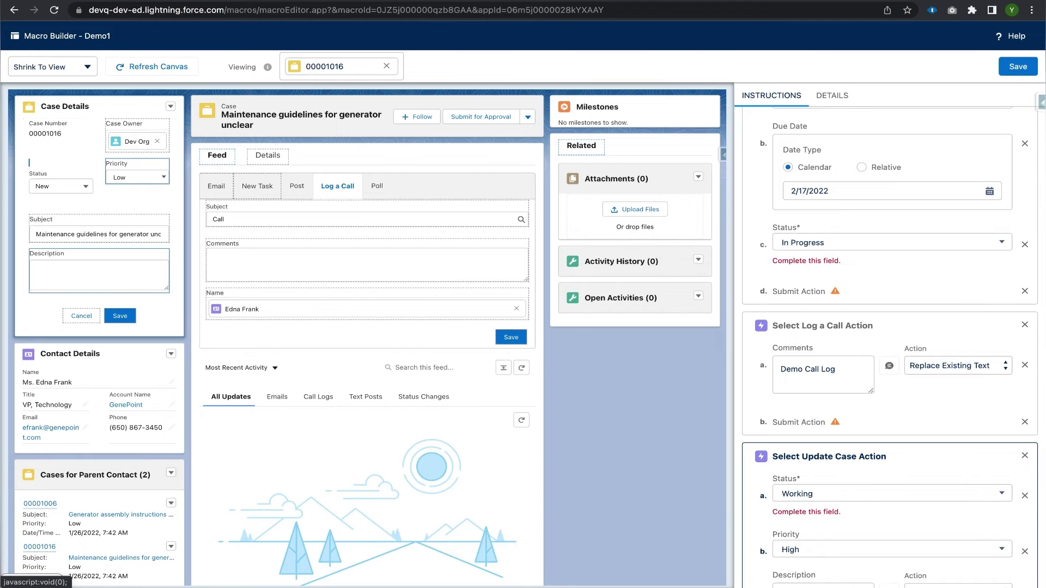
scroll(900, 525, down, 2)
click(826, 485)
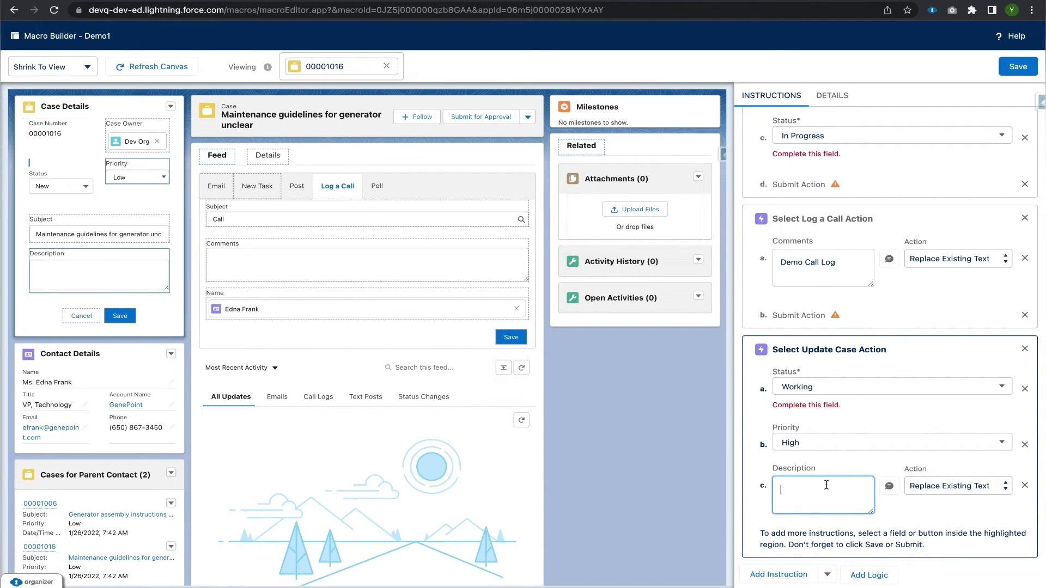
text(Sent an Email and  created a task)
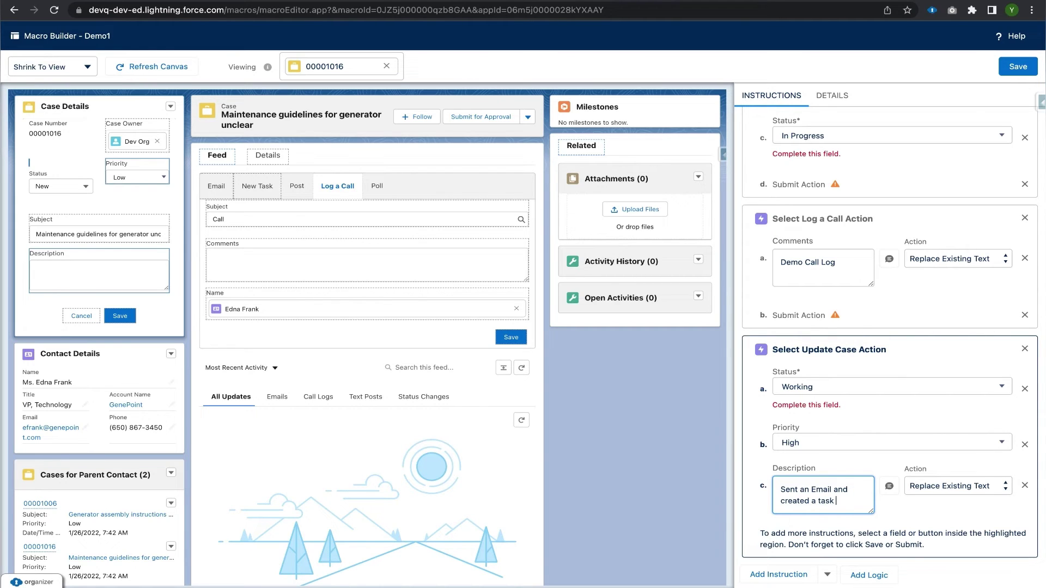
text( and s)
key(Return)
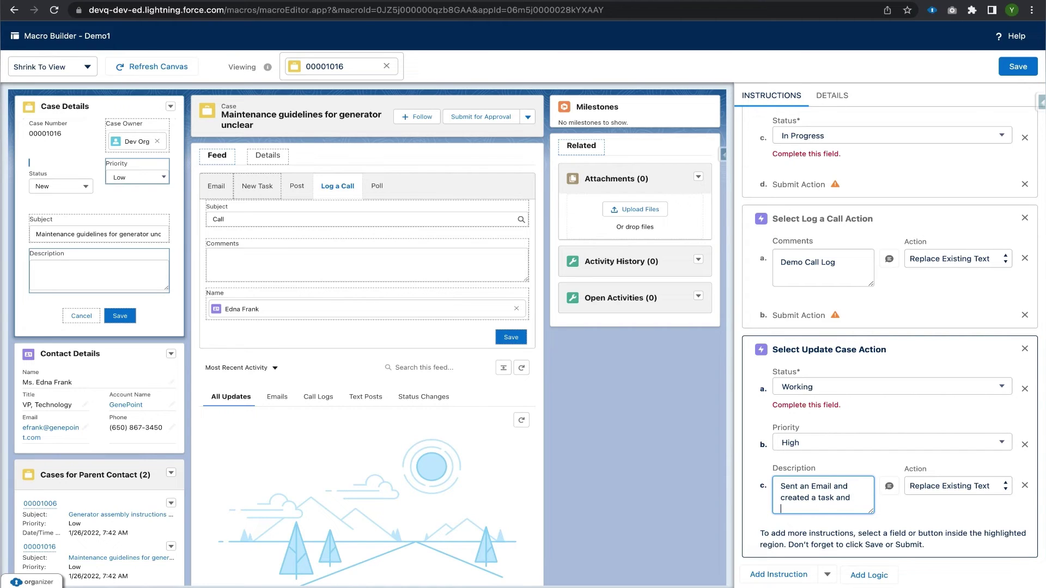
text(L)
key(BackSpace)
text(Call log is created.)
- Add a Submit Action instruction to the Update Case action that saves the case details
click(105, 271)
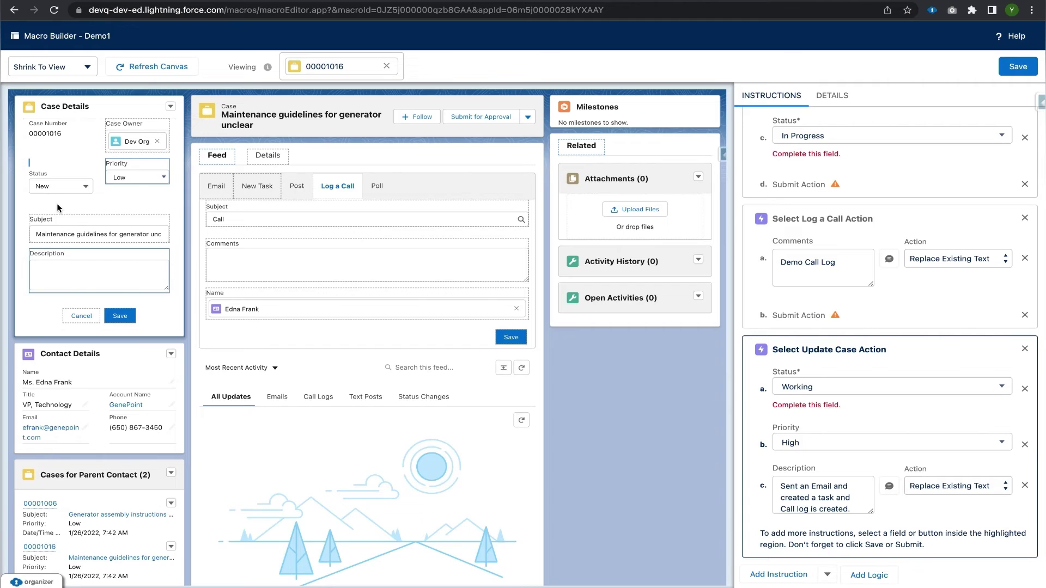
scroll(56, 204, down, 1)
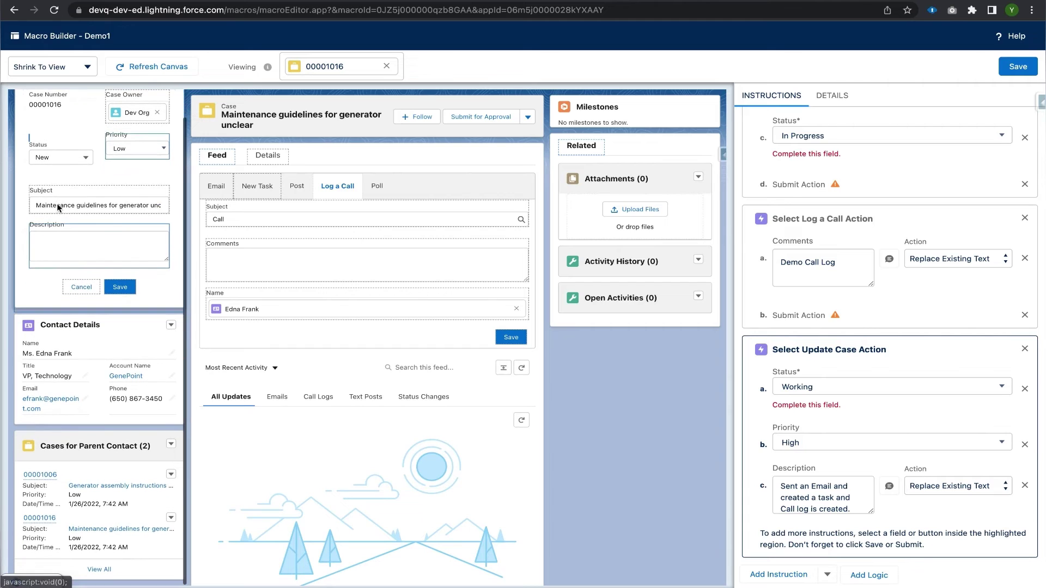
click(117, 288)
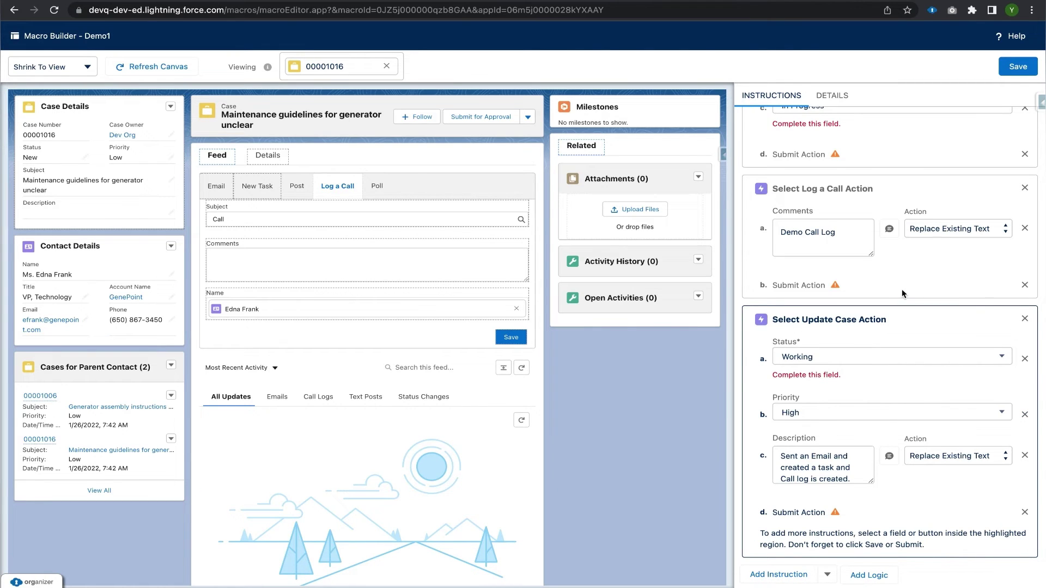
- Review the macro's instructions from the Email action onward and save the macro
scroll(904, 294, up, 10)
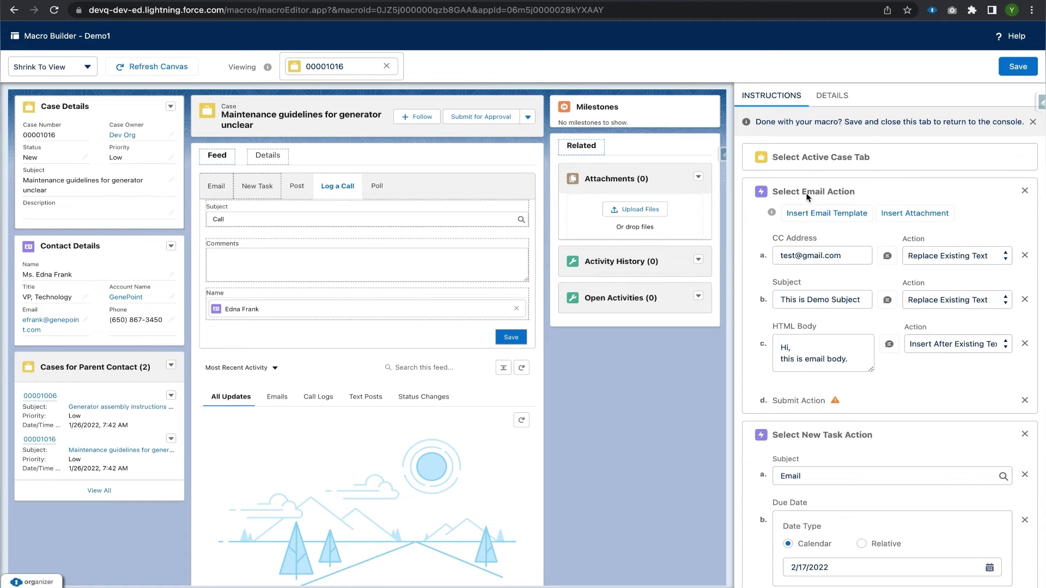
click(836, 192)
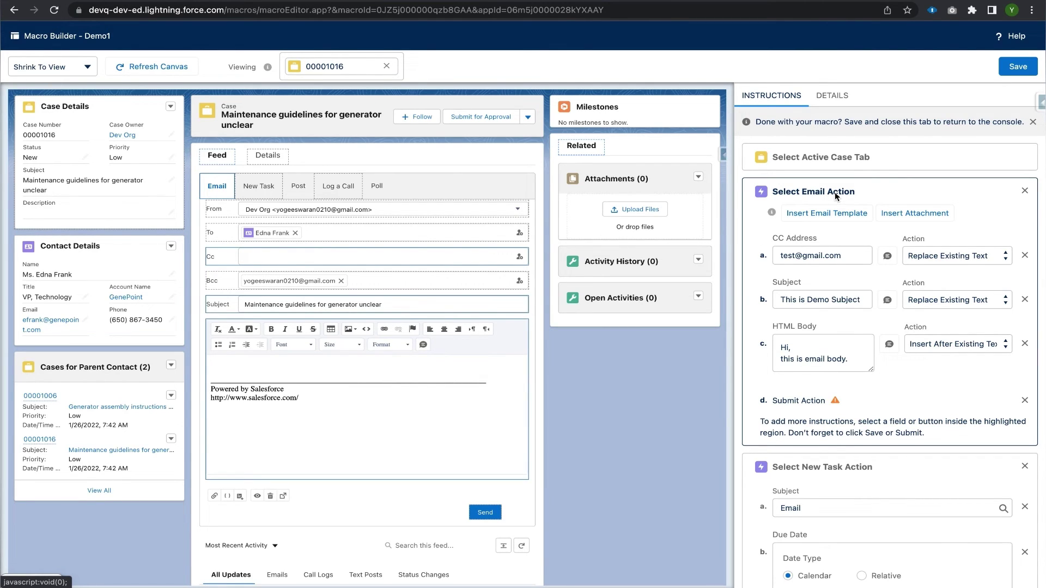
scroll(887, 231, down, 1)
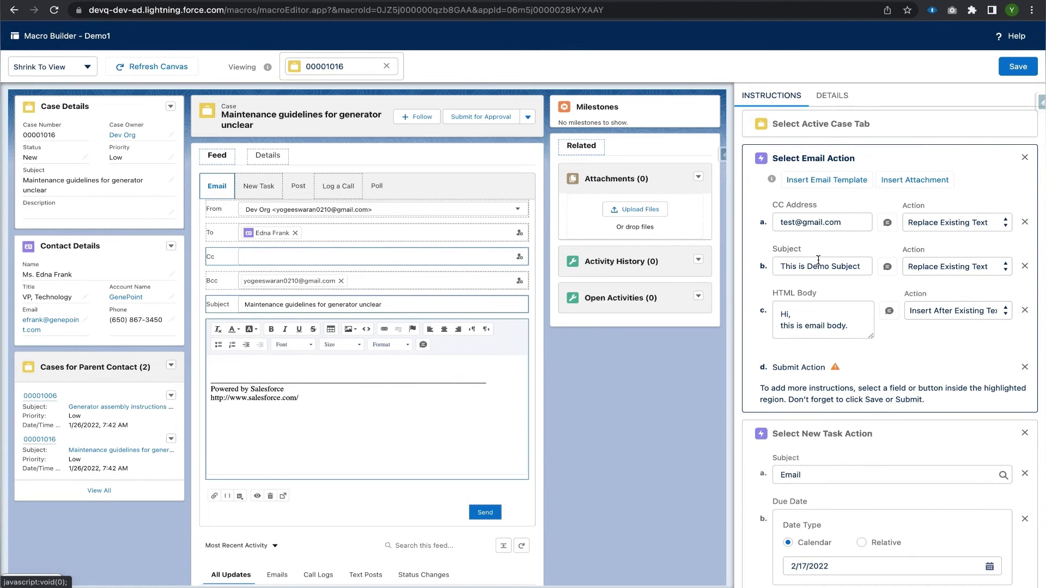
scroll(817, 260, down, 10)
scroll(818, 261, up, 10)
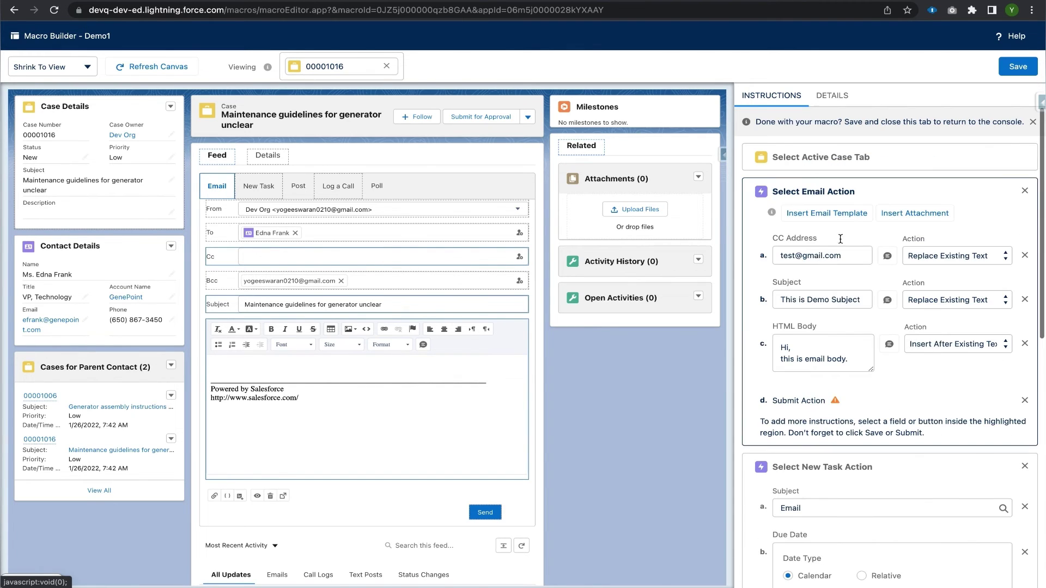
click(1012, 70)
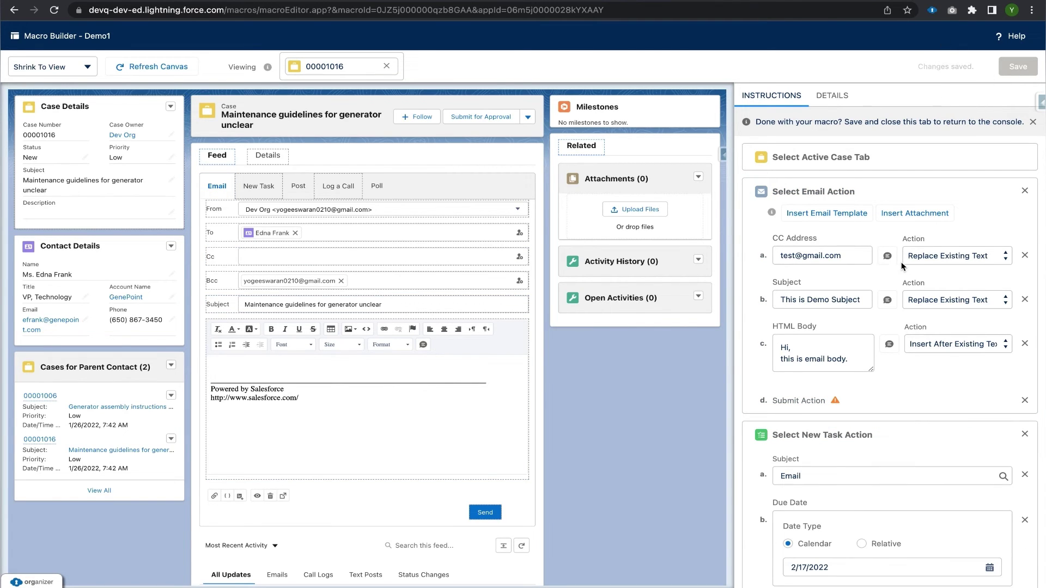
- Return from the Macro Builder to the Demo1 macro record and reload the page to load the saved instructions
scroll(902, 264, down, 8)
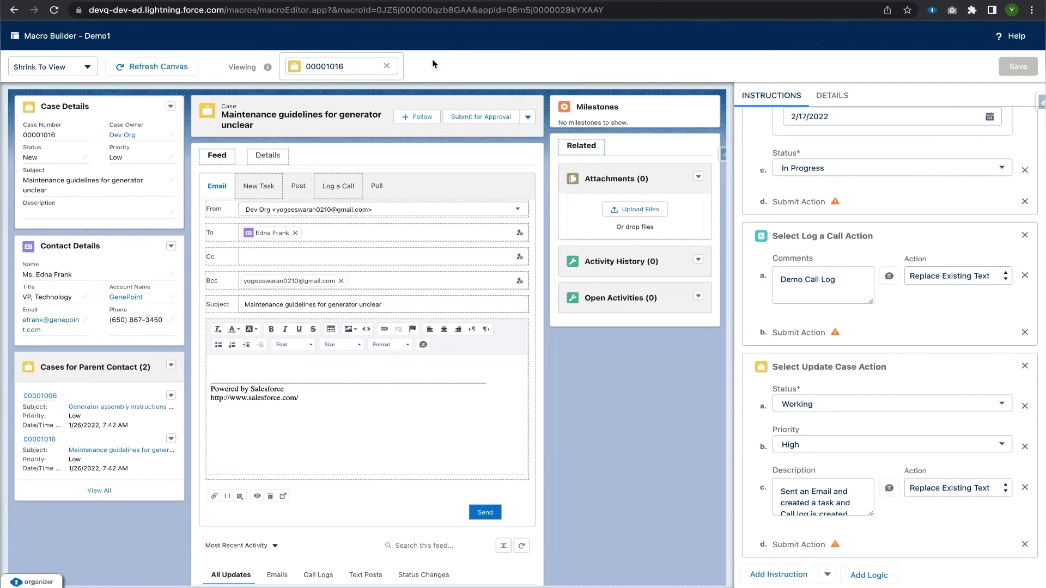
click(18, 17)
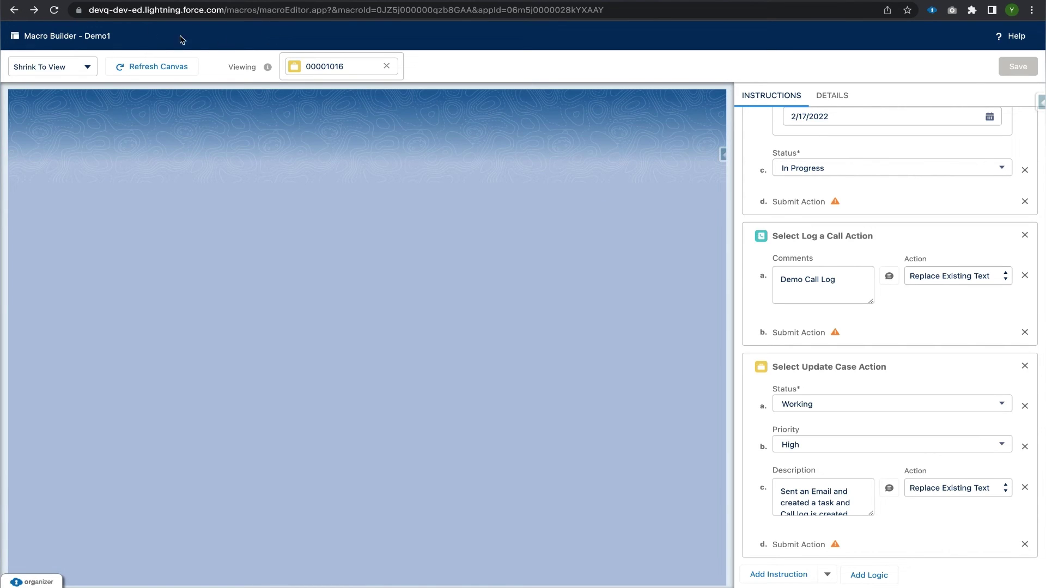
click(17, 11)
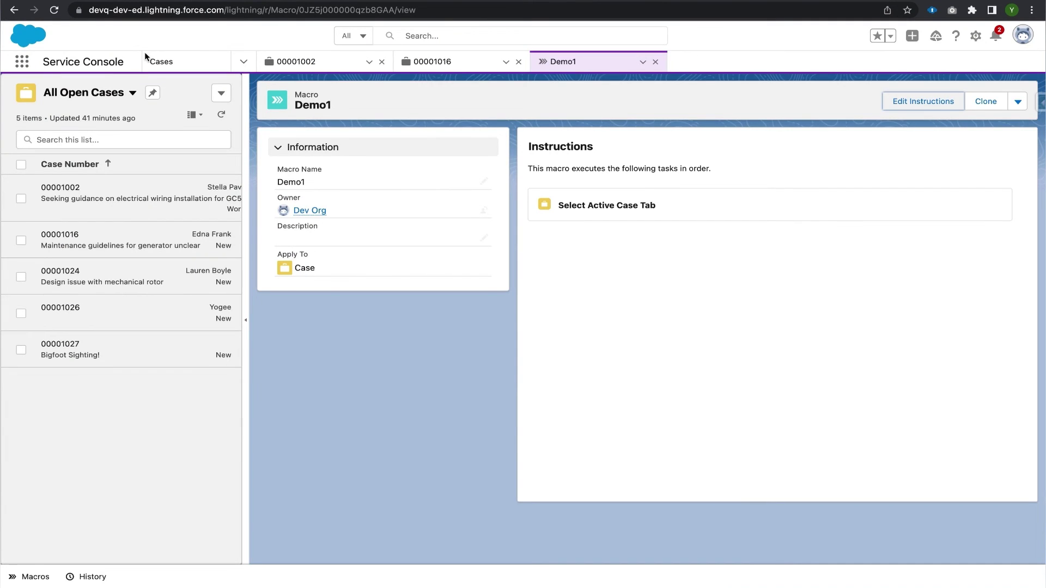
click(55, 10)
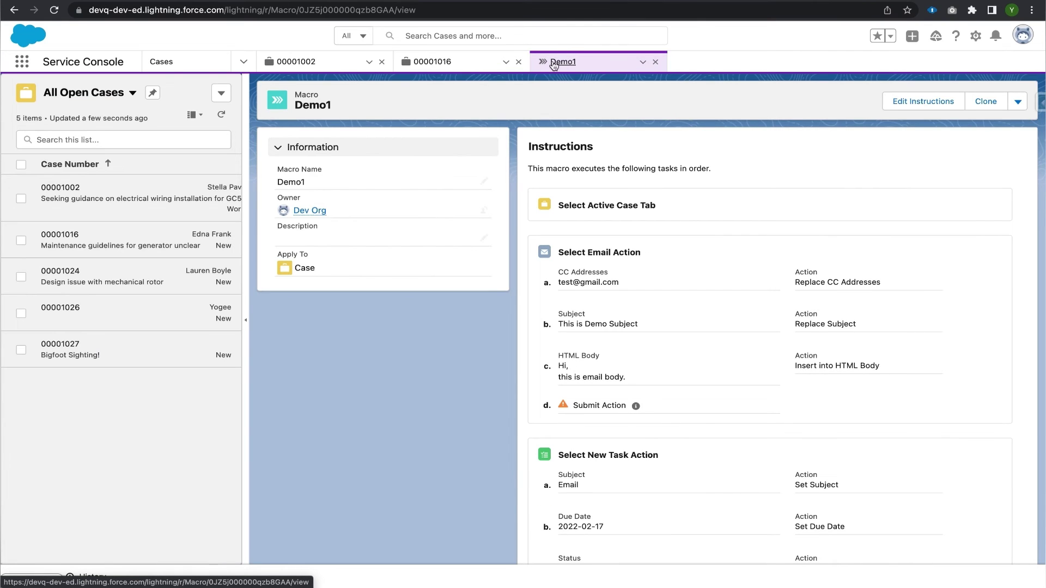
- Examine the Demo1 record's Email, New Task, Log a Call and Update Case instructions, including their submit actions
scroll(714, 324, down, 1)
scroll(713, 319, up, 1)
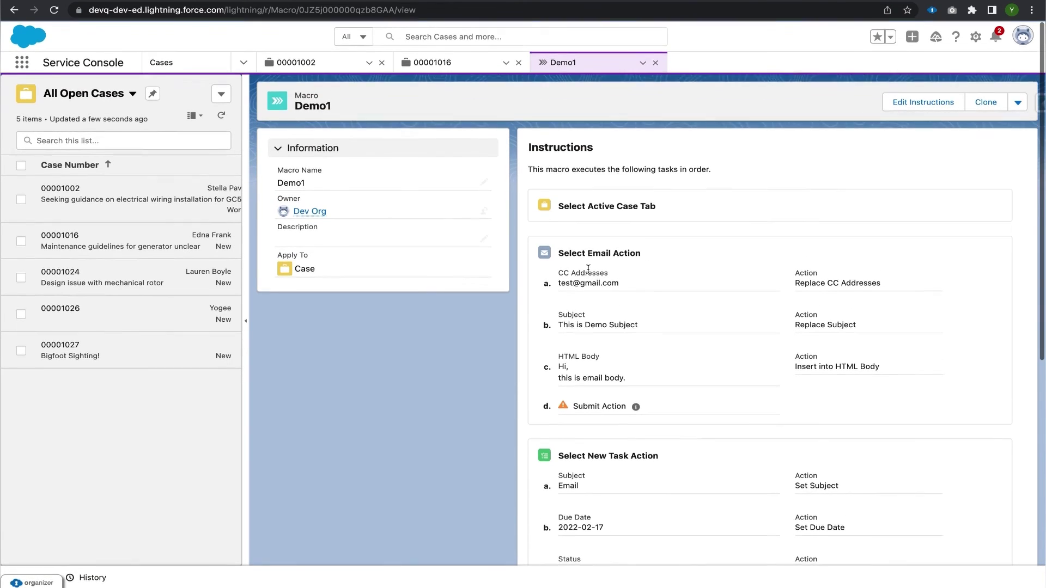
scroll(732, 253, down, 5)
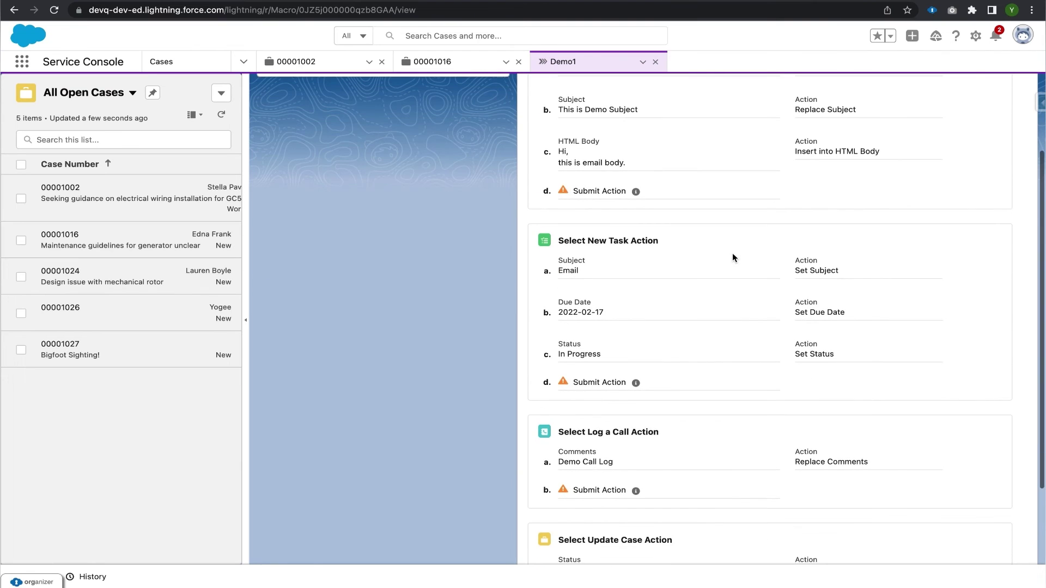
scroll(645, 244, down, 4)
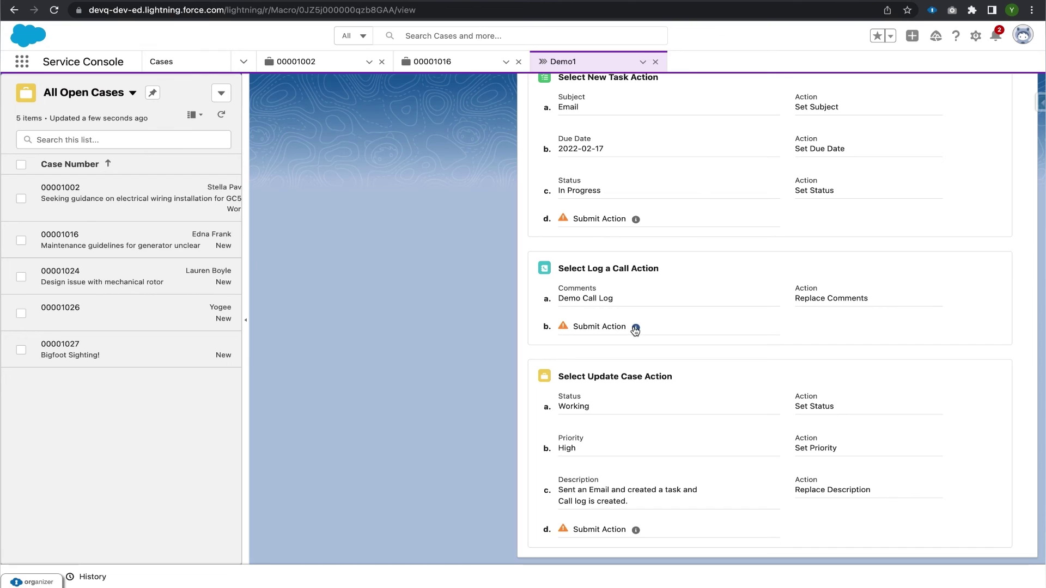
mouse_move(637, 330)
scroll(637, 329, up, 1)
scroll(602, 345, up, 2)
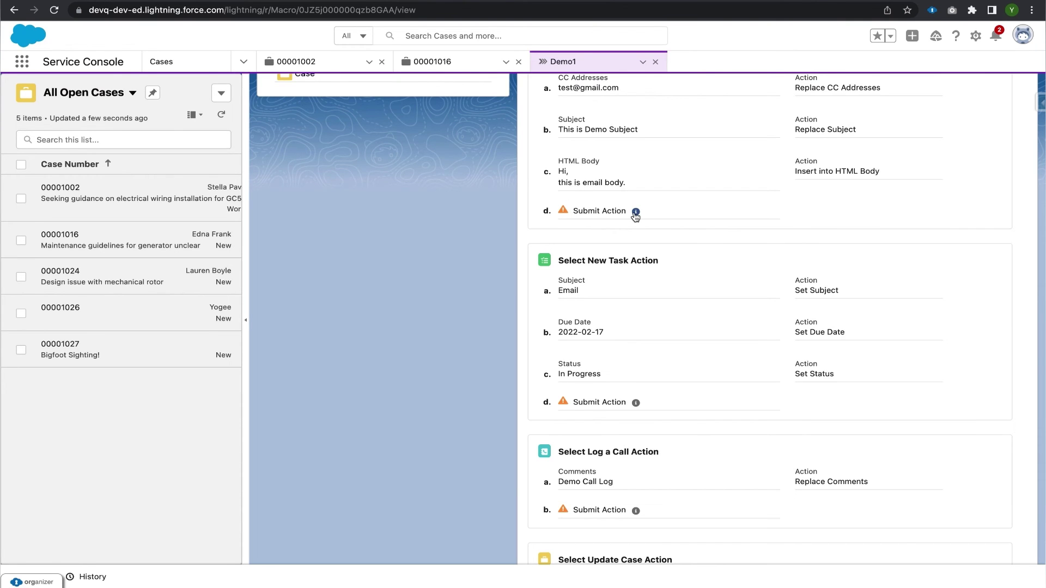
scroll(642, 216, up, 4)
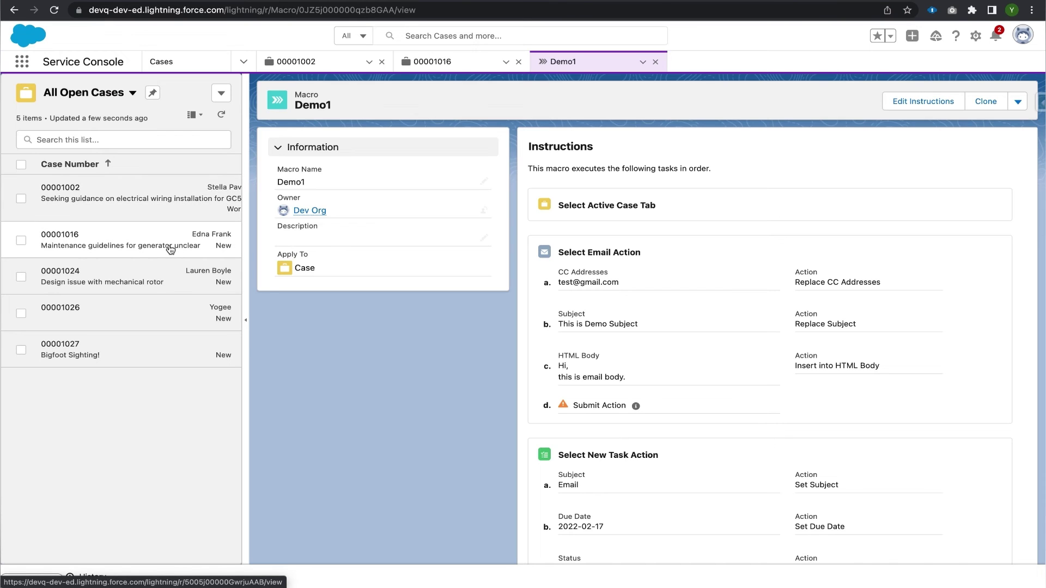
- Open the "Maintenance guidelines for generator unclear" case and select the Demo1 macro in the macros list
click(146, 249)
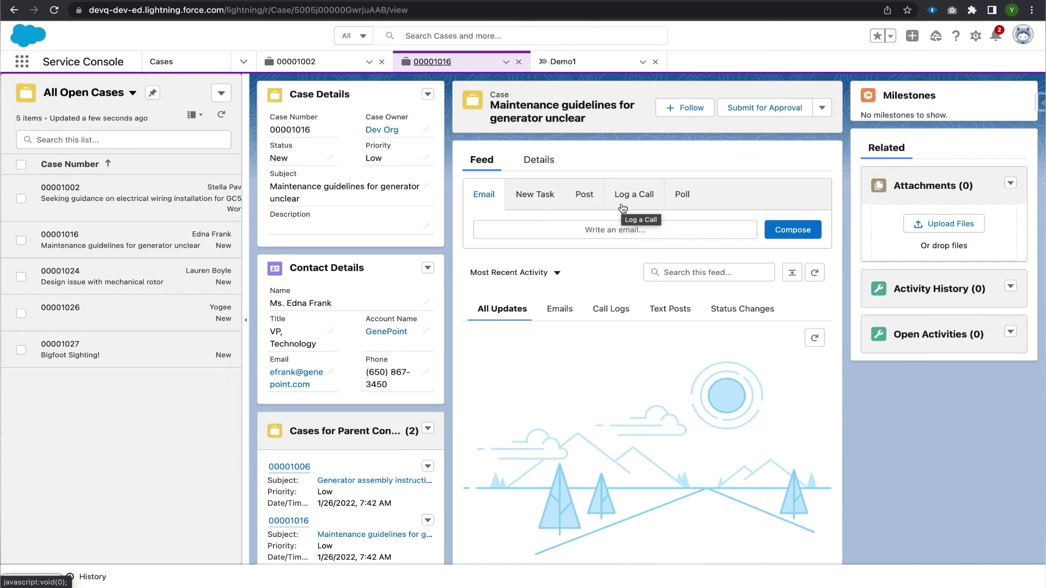
key(m)
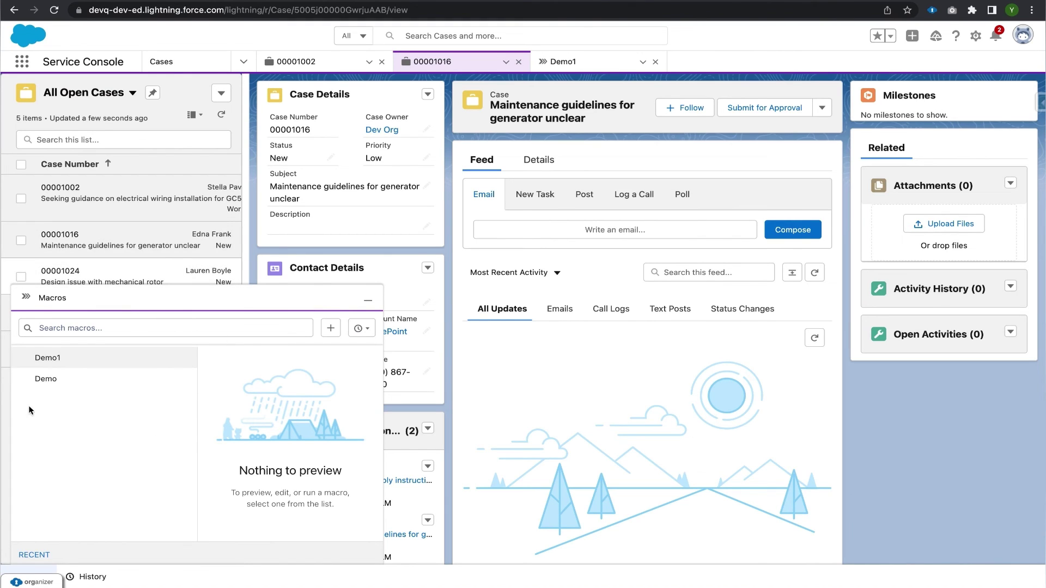
click(49, 358)
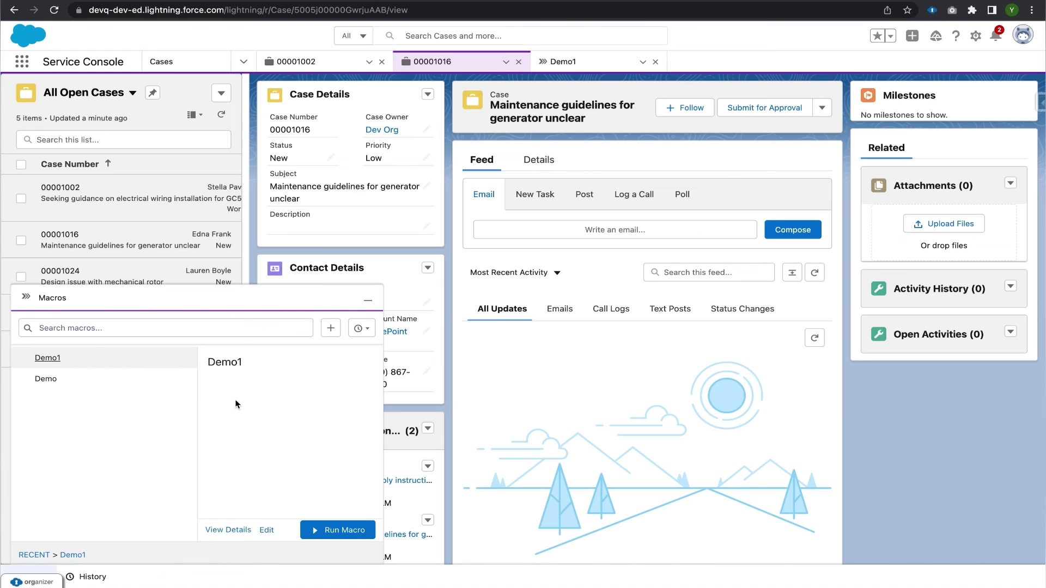
- Run the Demo1 macro on the open case and check the description in the case details
drag(207, 362, 240, 361)
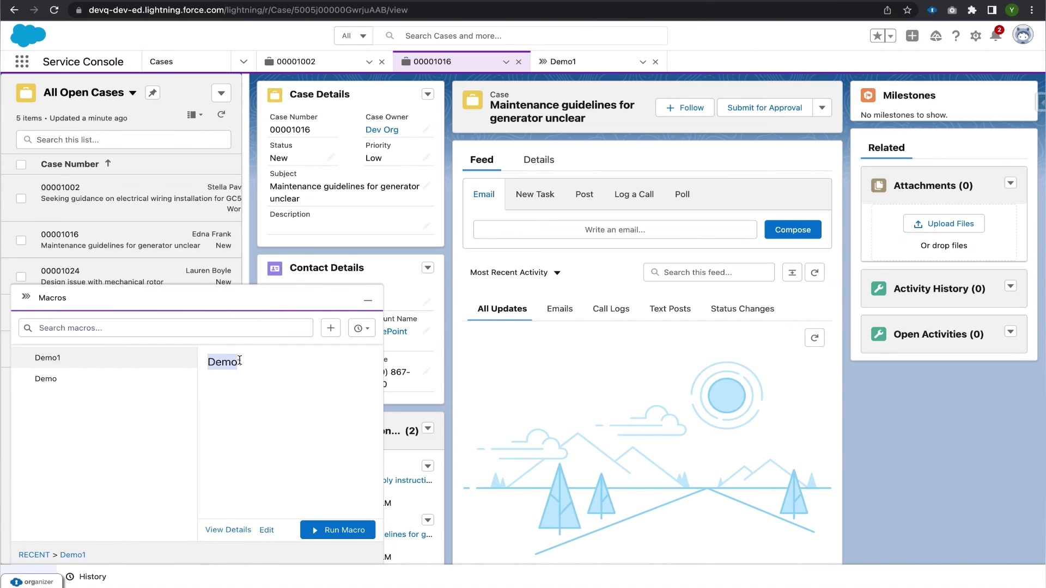
click(293, 437)
click(344, 531)
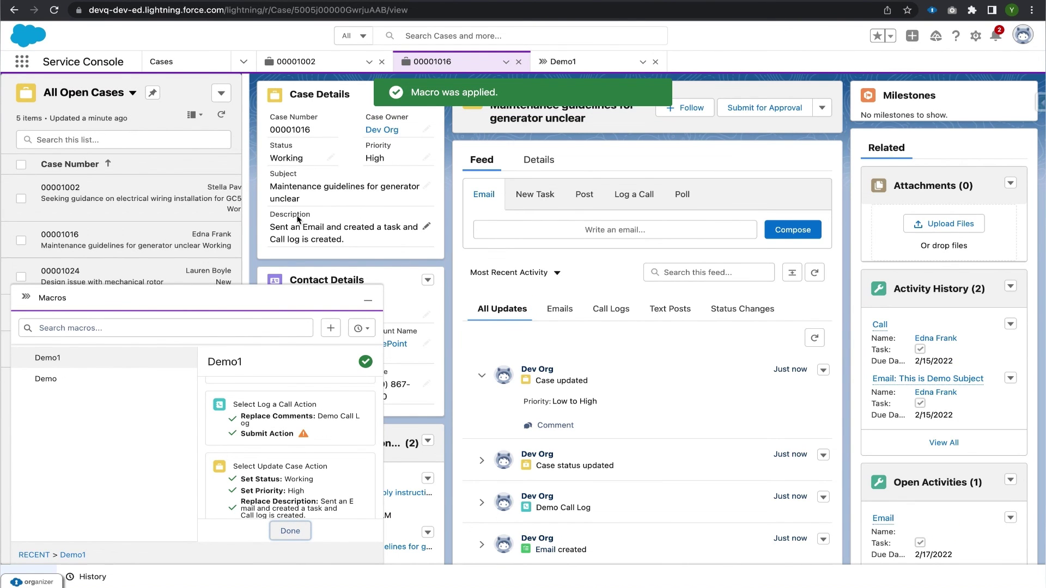
drag(270, 223, 333, 239)
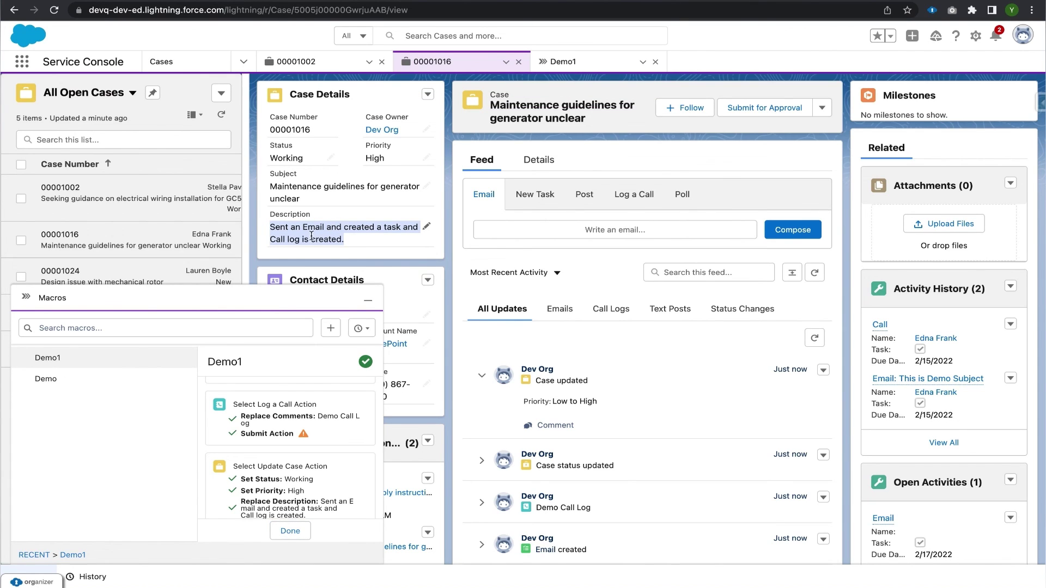
- Review the case's status, priority and description along with the feed entries for the macro's updates, call log and email
click(266, 224)
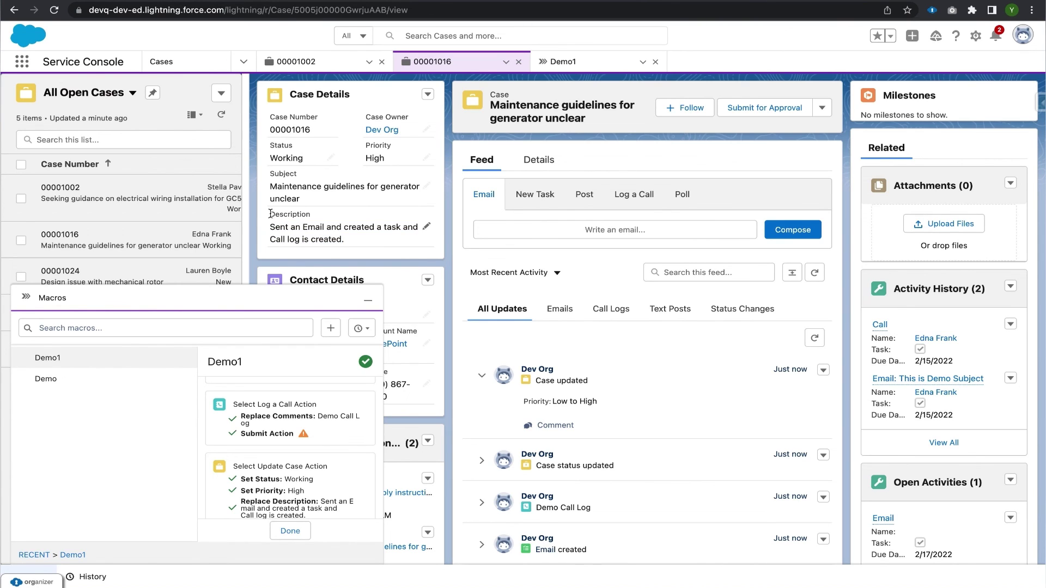
drag(269, 215, 344, 237)
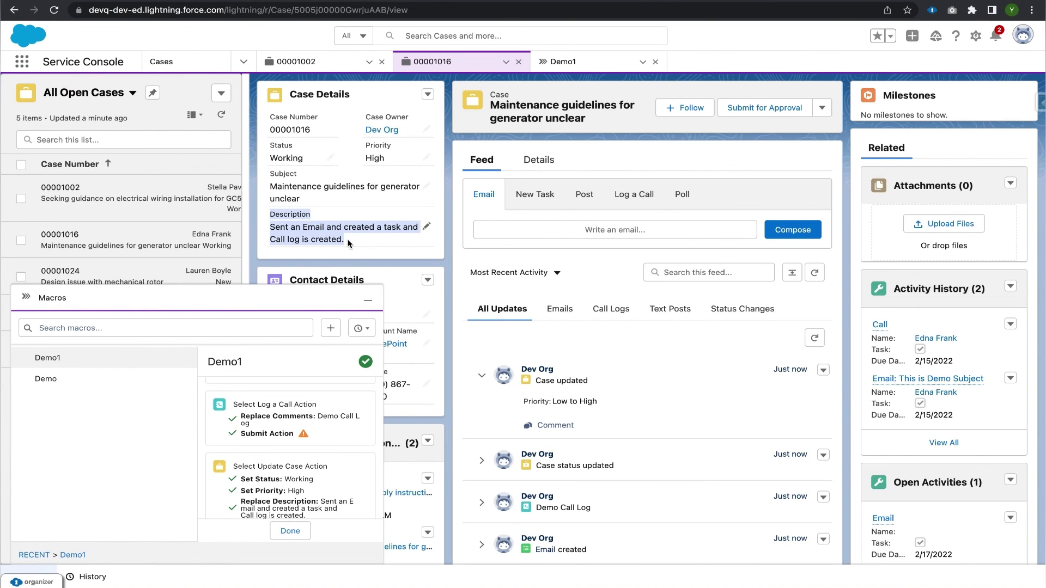
click(354, 253)
scroll(408, 294, down, 1)
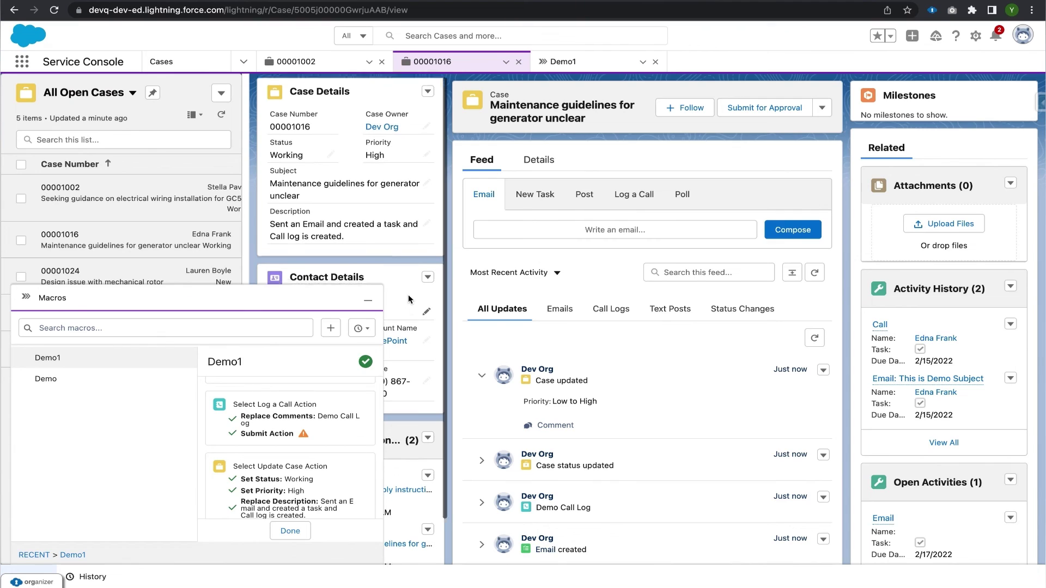
scroll(436, 348, up, 1)
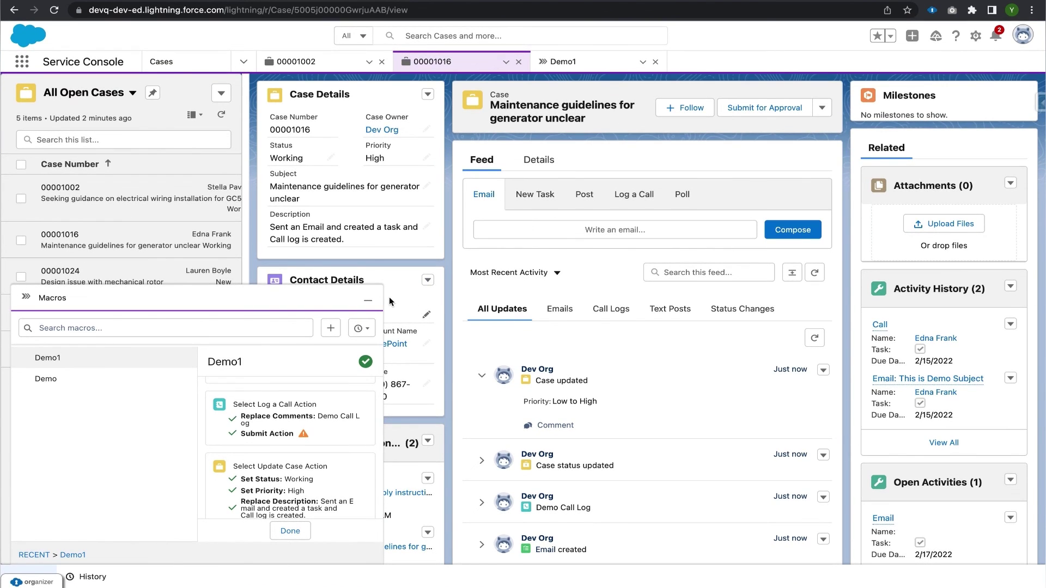
scroll(475, 293, down, 1)
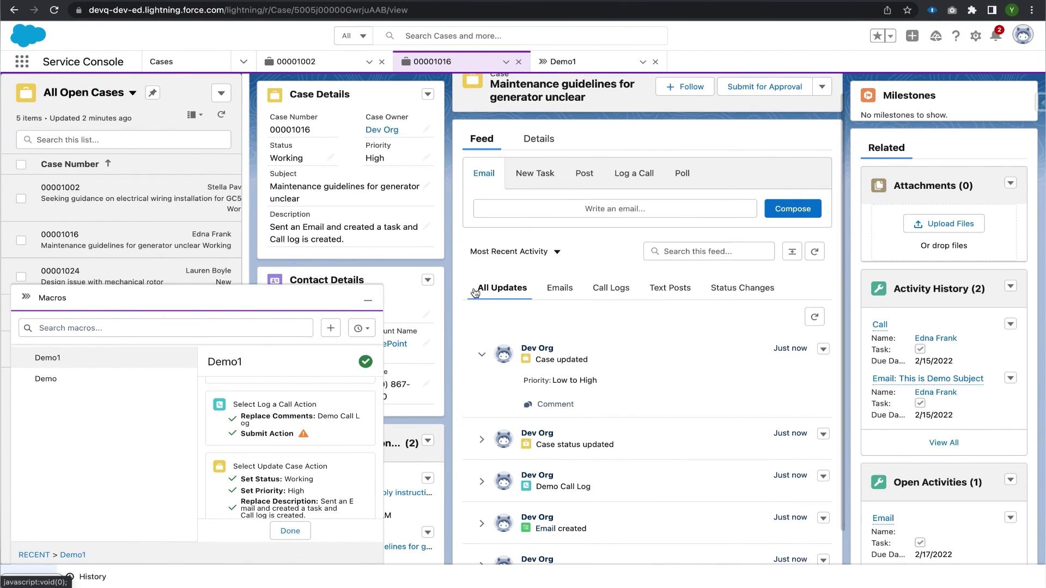
scroll(475, 293, up, 1)
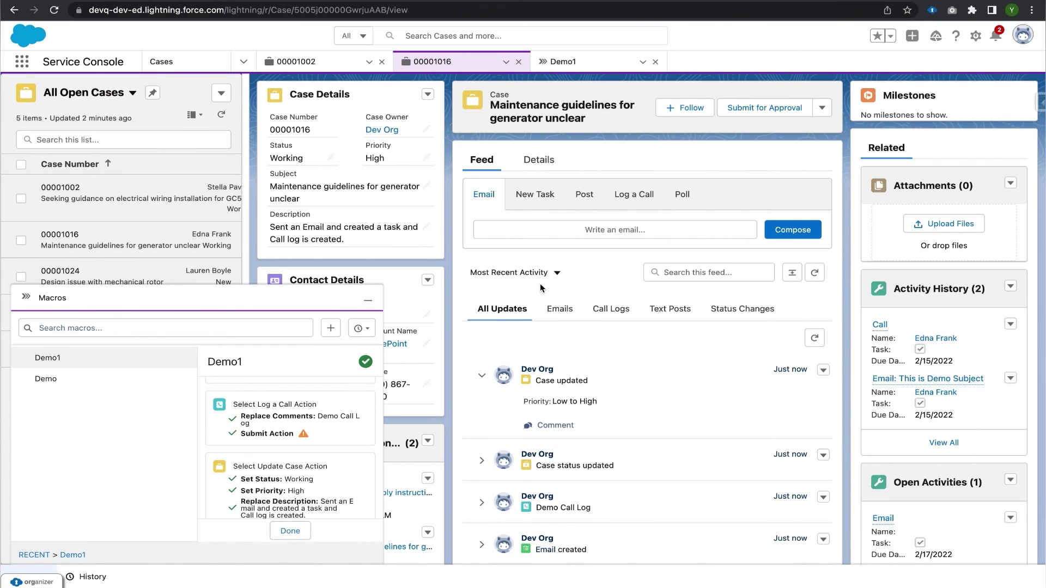
- Review the executed Demo1 instructions in the macro run results, from Select Active Case Tab through the Update Case action
scroll(312, 436, down, 1)
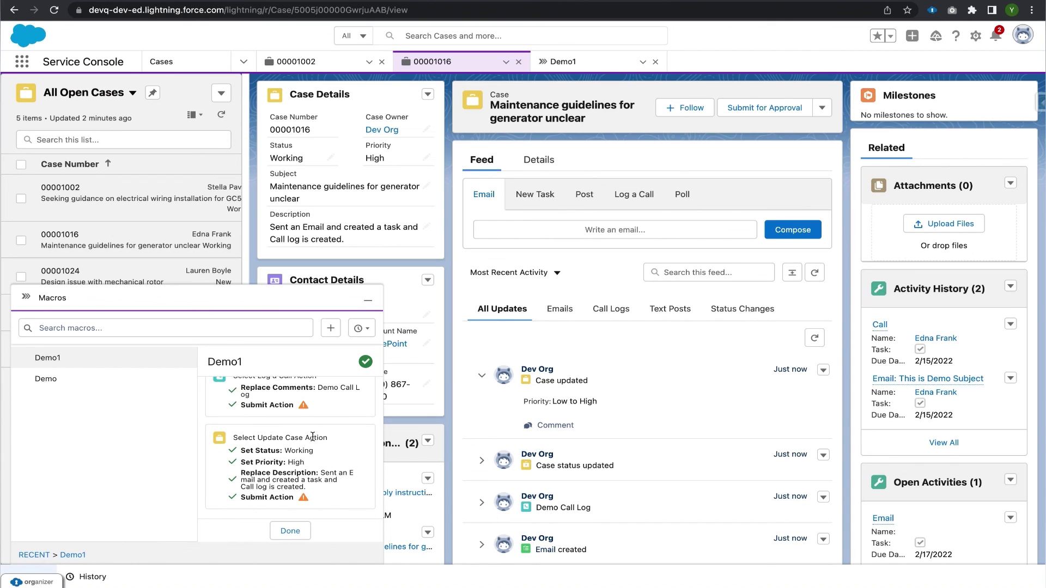
scroll(312, 436, up, 4)
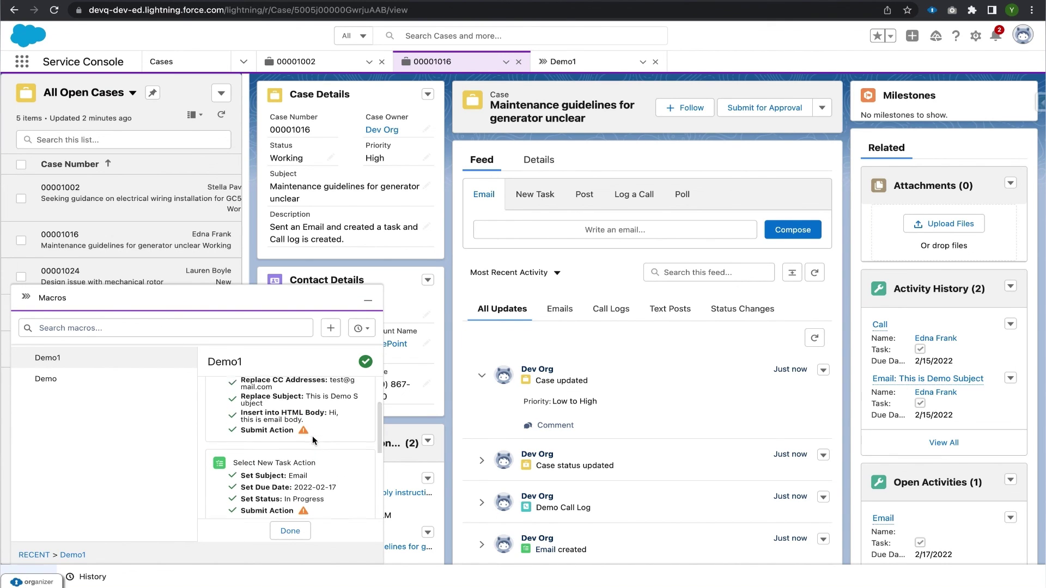
scroll(313, 436, up, 1)
scroll(313, 436, down, 6)
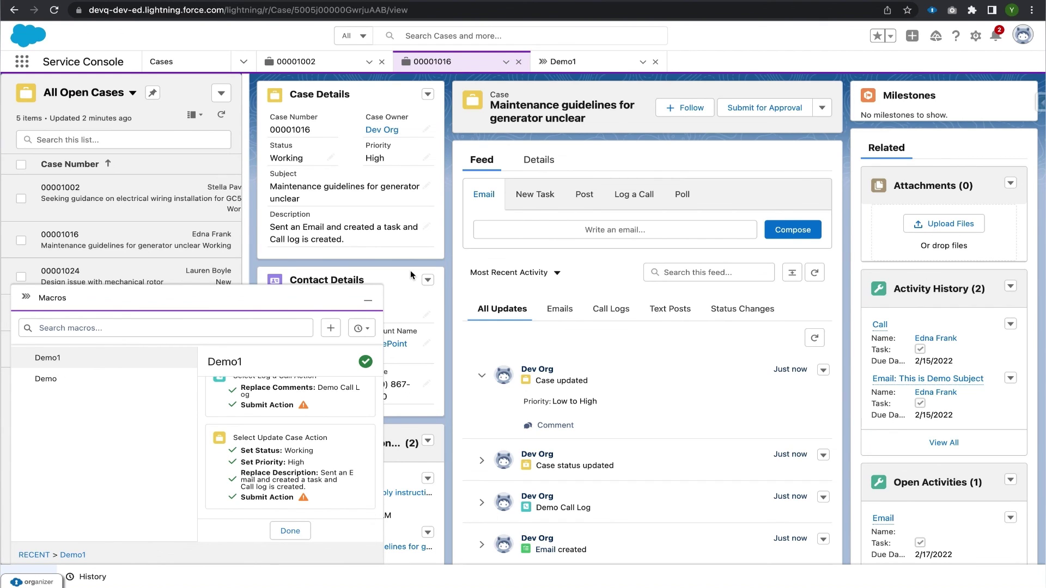
scroll(318, 434, up, 3)
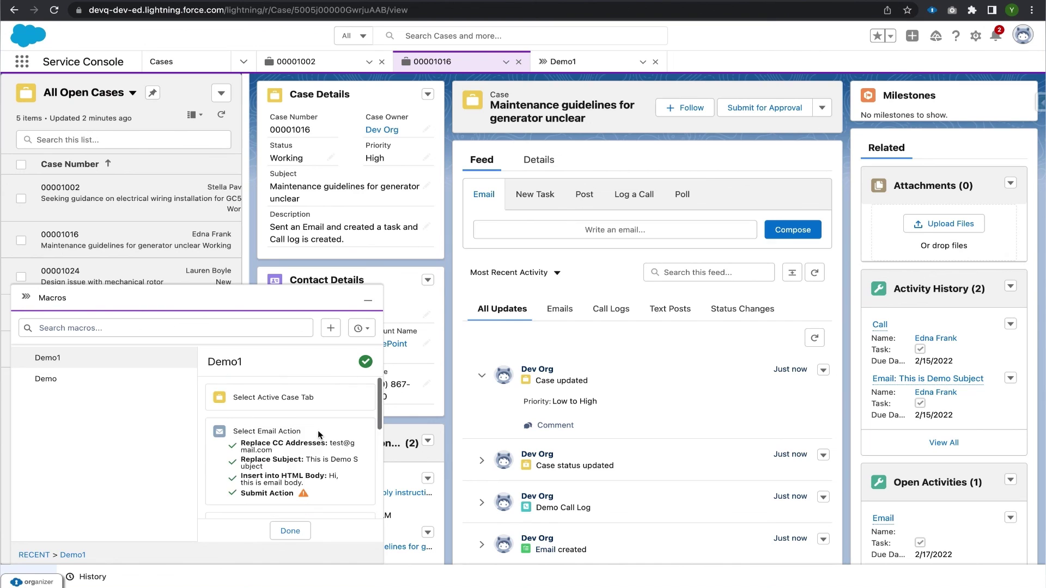
scroll(320, 435, down, 3)
scroll(319, 434, up, 5)
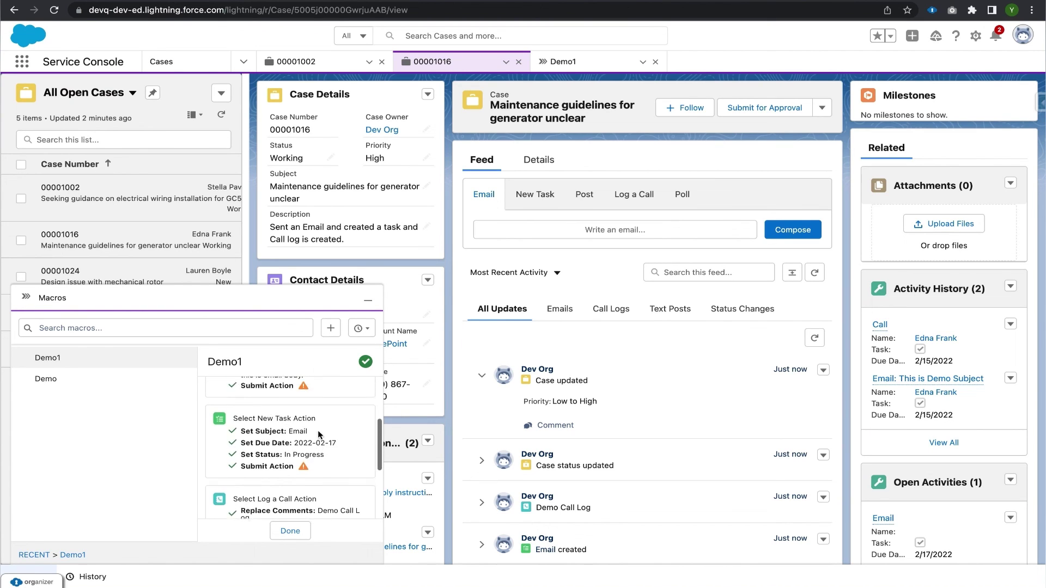